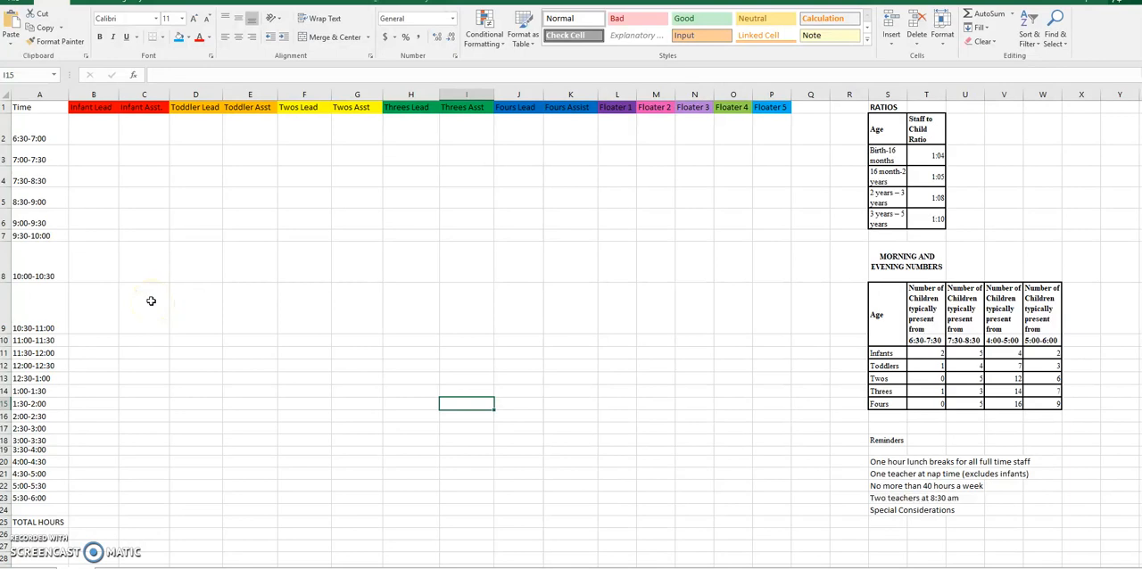
# Step: Review the schedule layout: the infant, toddler and floater column headers and the time slots from 6:30 to 6:00
pyautogui.click(627, 108)
pyautogui.moveTo(629, 108); pyautogui.dragTo(765, 113)
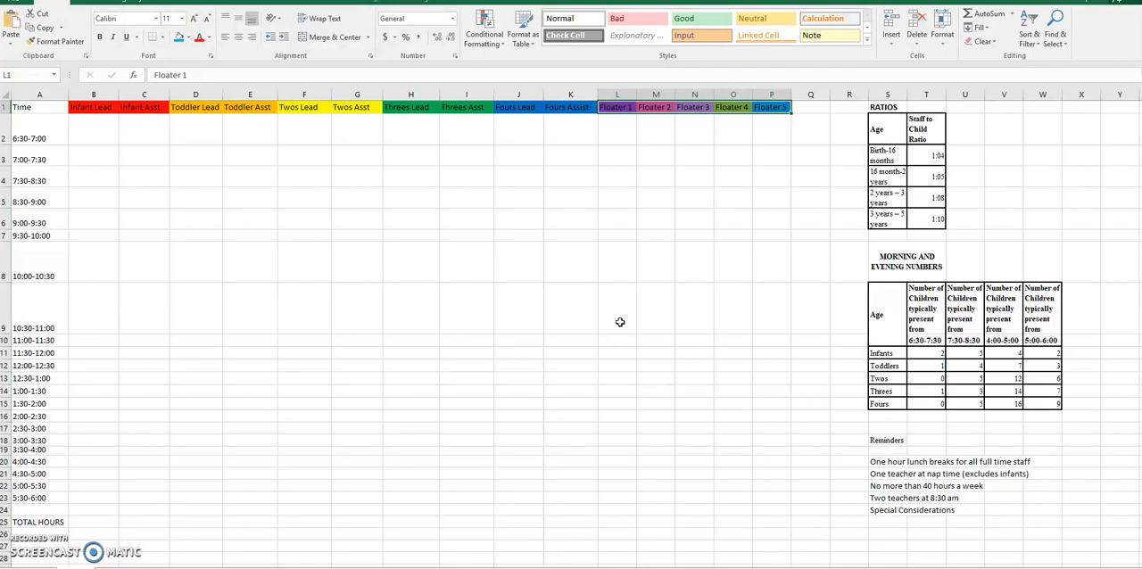
pyautogui.click(36, 130)
pyautogui.moveTo(36, 130); pyautogui.dragTo(47, 497)
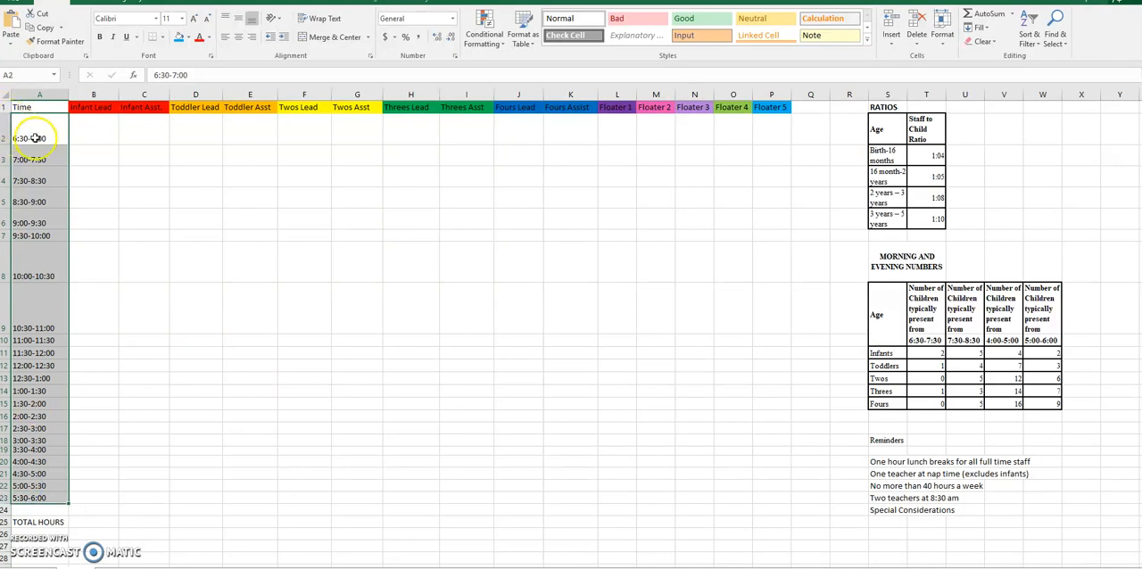
pyautogui.click(45, 499)
pyautogui.moveTo(96, 109); pyautogui.dragTo(119, 106)
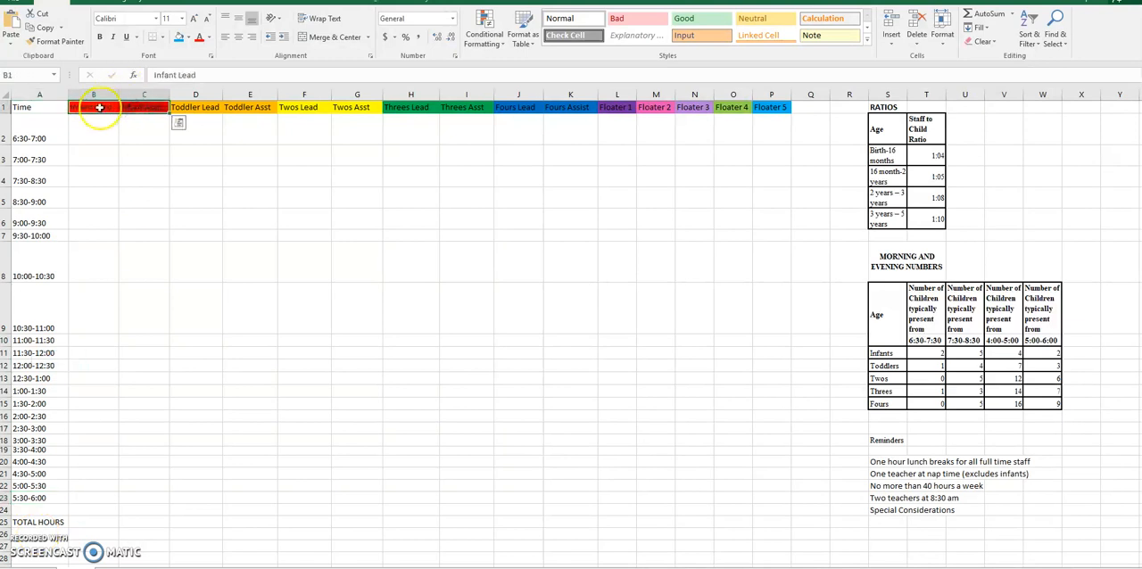
pyautogui.click(99, 107)
pyautogui.click(147, 107)
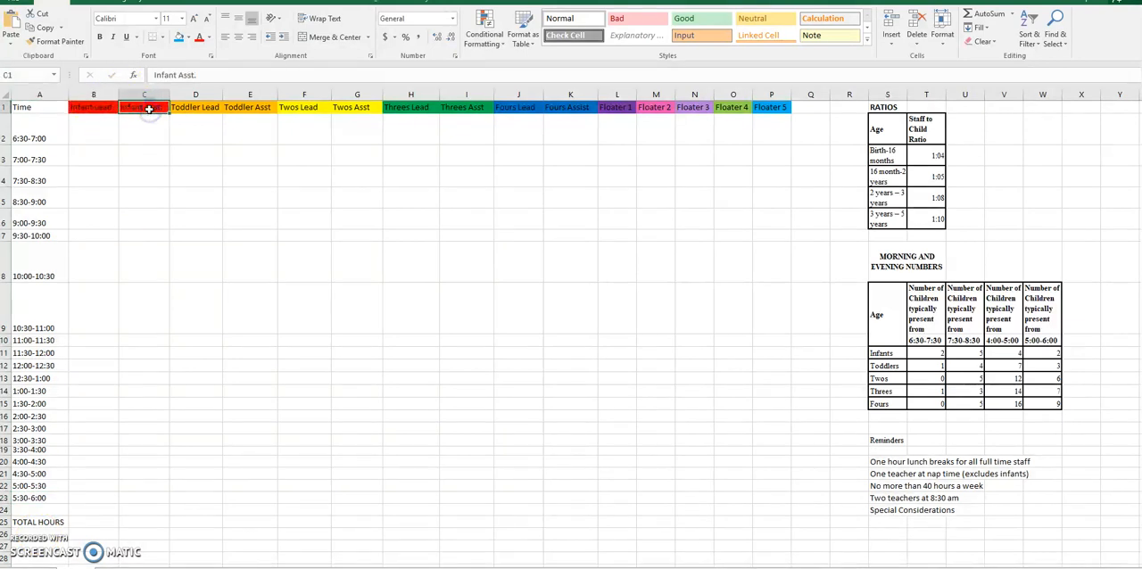
pyautogui.click(108, 110)
pyautogui.click(133, 109)
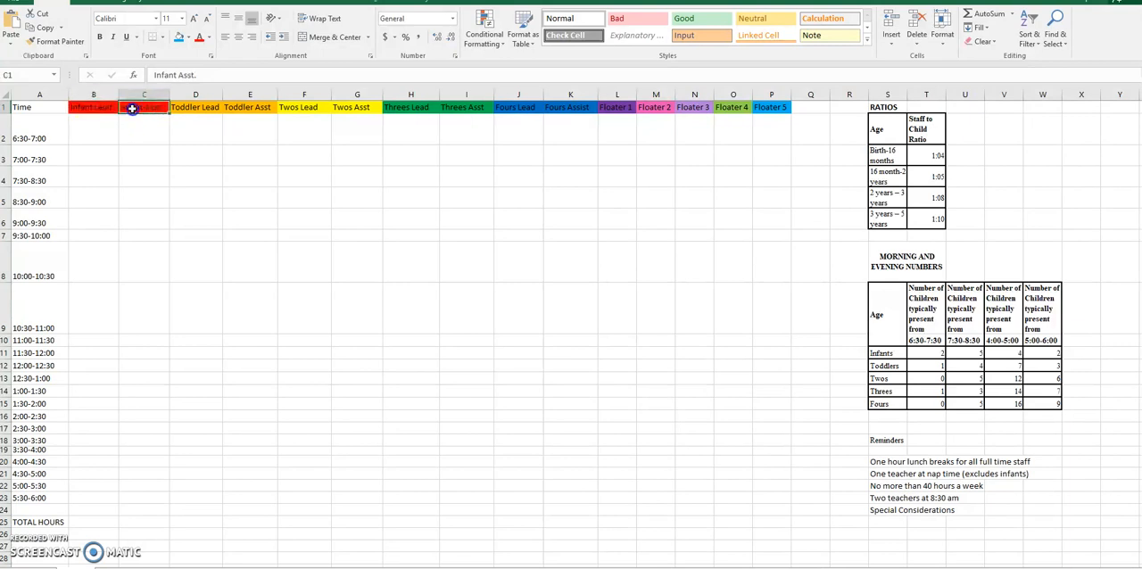
pyautogui.click(192, 109)
pyautogui.click(255, 108)
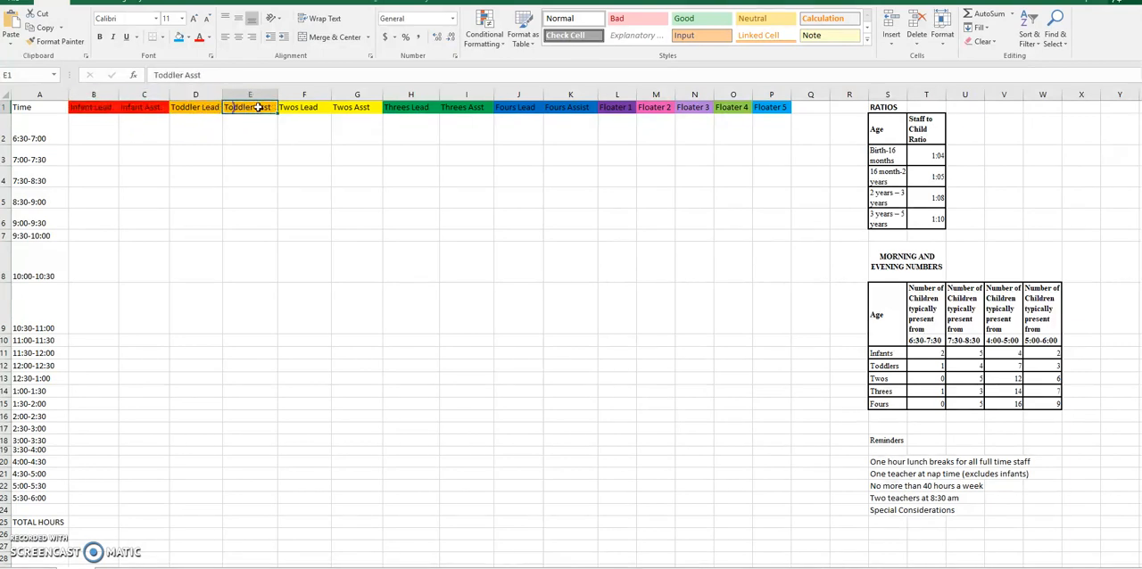
pyautogui.click(629, 108)
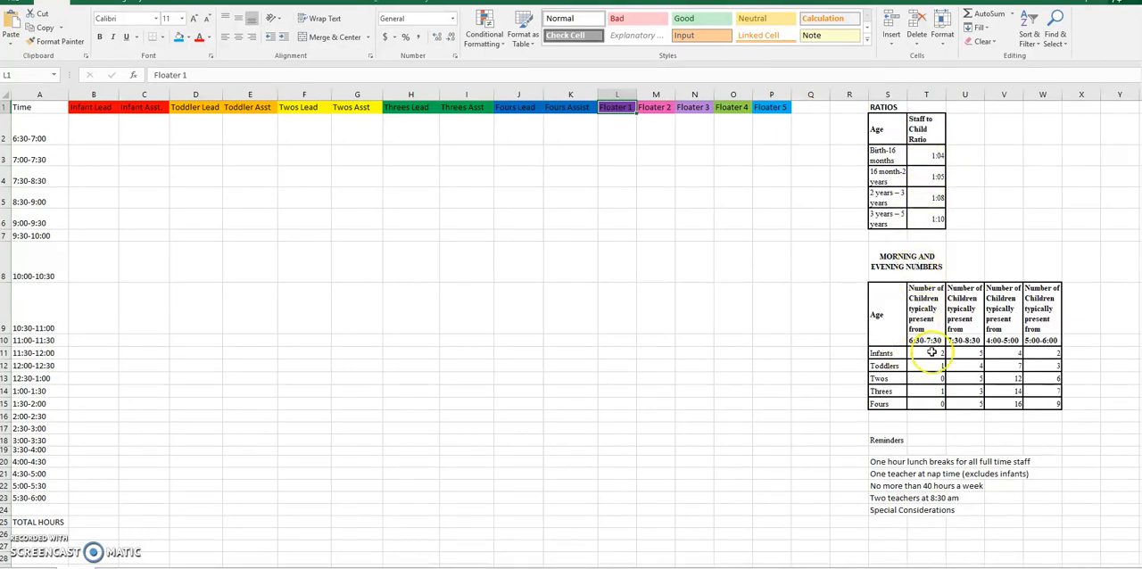
# Step: Review the morning and evening child numbers table and the scheduling reminders beneath it
pyautogui.moveTo(928, 305); pyautogui.dragTo(938, 401)
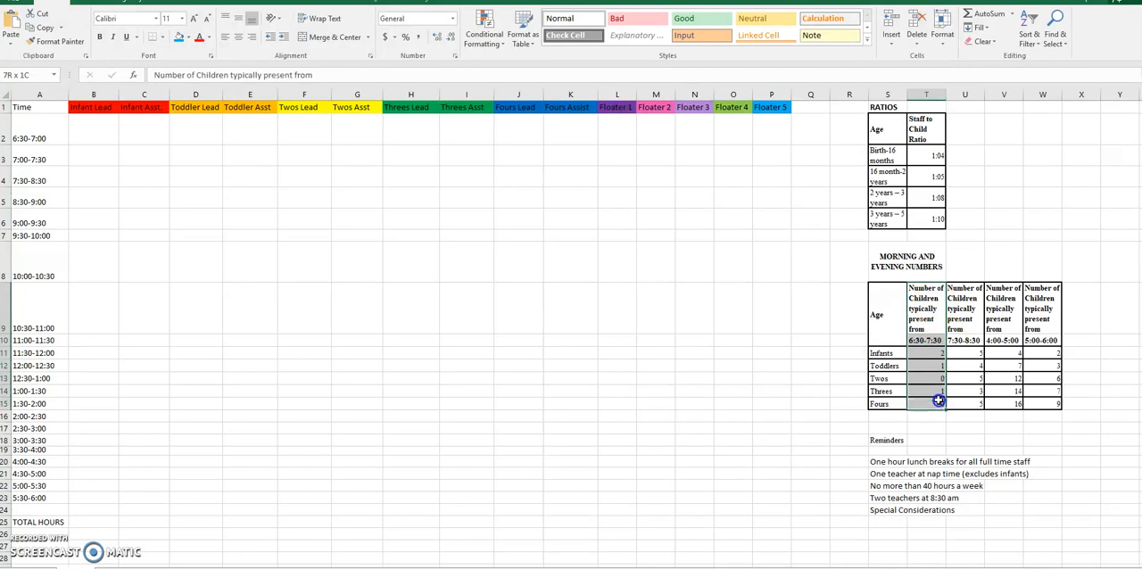
pyautogui.click(960, 287)
pyautogui.moveTo(960, 288); pyautogui.dragTo(959, 403)
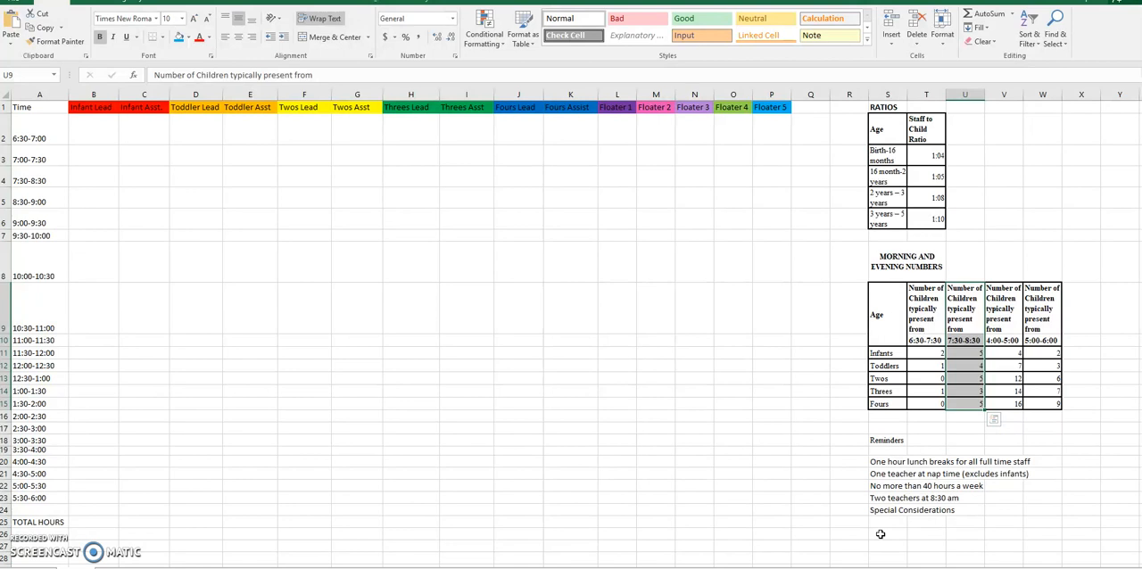
pyautogui.click(1004, 354)
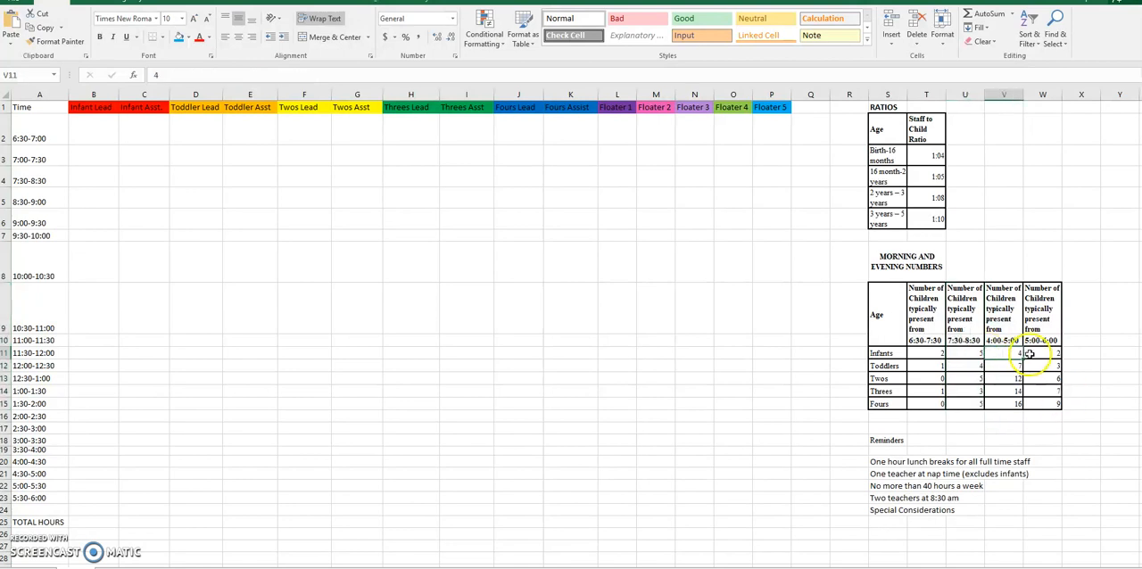
pyautogui.click(1029, 354)
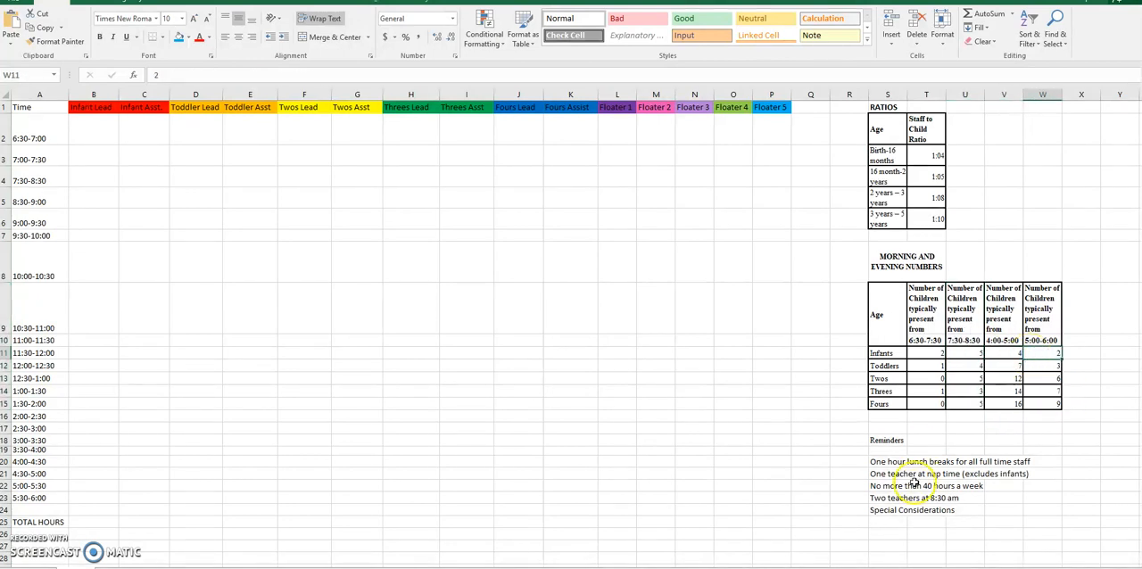
pyautogui.moveTo(889, 440); pyautogui.dragTo(1028, 512)
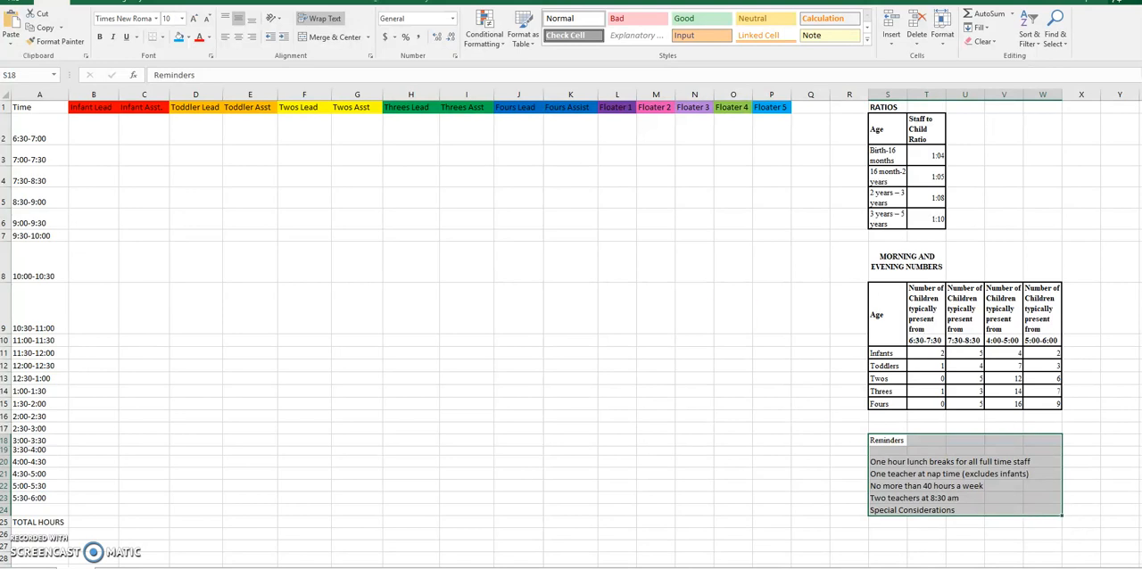
# Step: Fill the Infant Lead cells from 6:30-7:00 through 11:00-11:30 (B2:B10) with standard red
pyautogui.click(92, 128)
pyautogui.moveTo(92, 127); pyautogui.dragTo(87, 343)
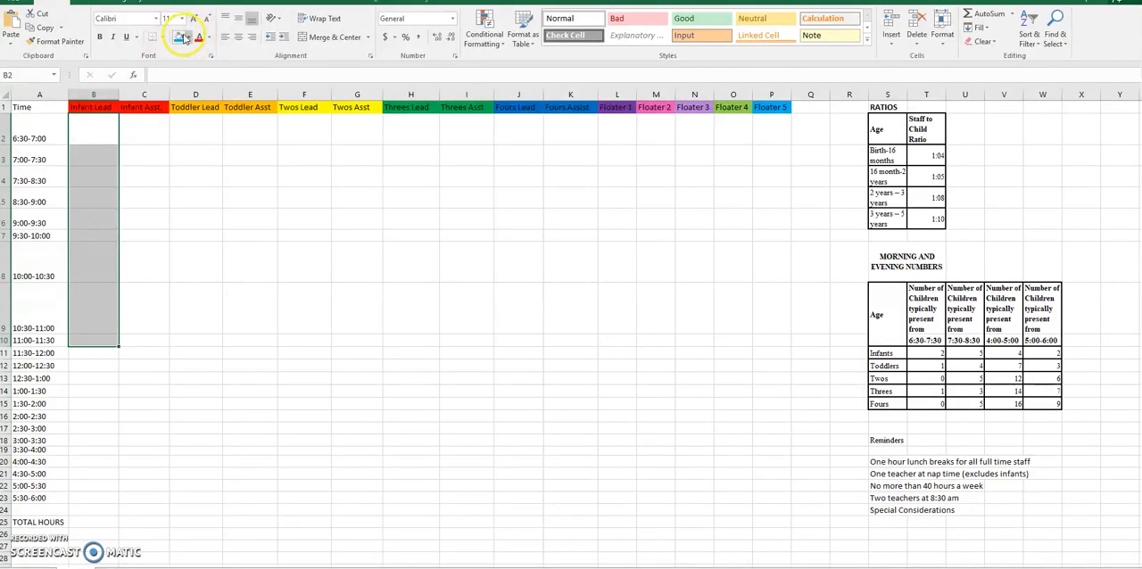
pyautogui.click(91, 178)
pyautogui.moveTo(90, 134); pyautogui.dragTo(104, 340)
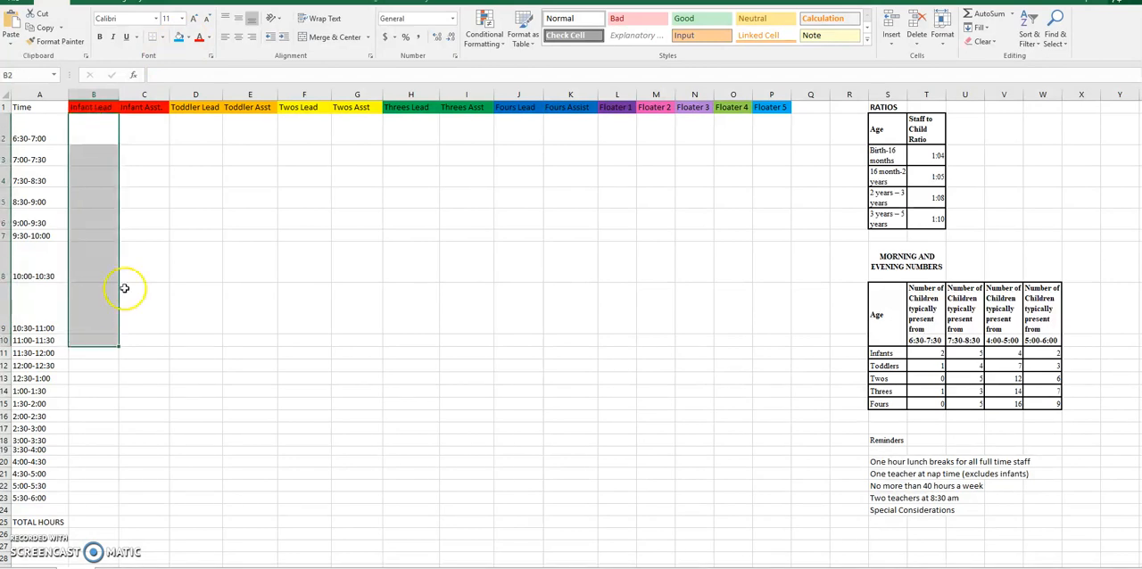
pyautogui.click(188, 44)
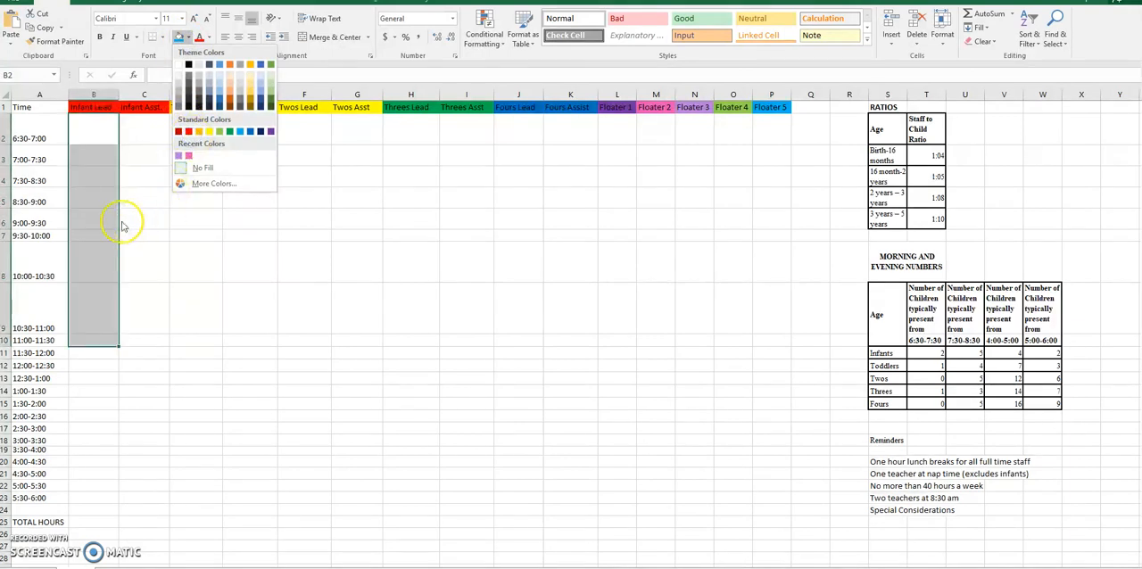
pyautogui.click(188, 131)
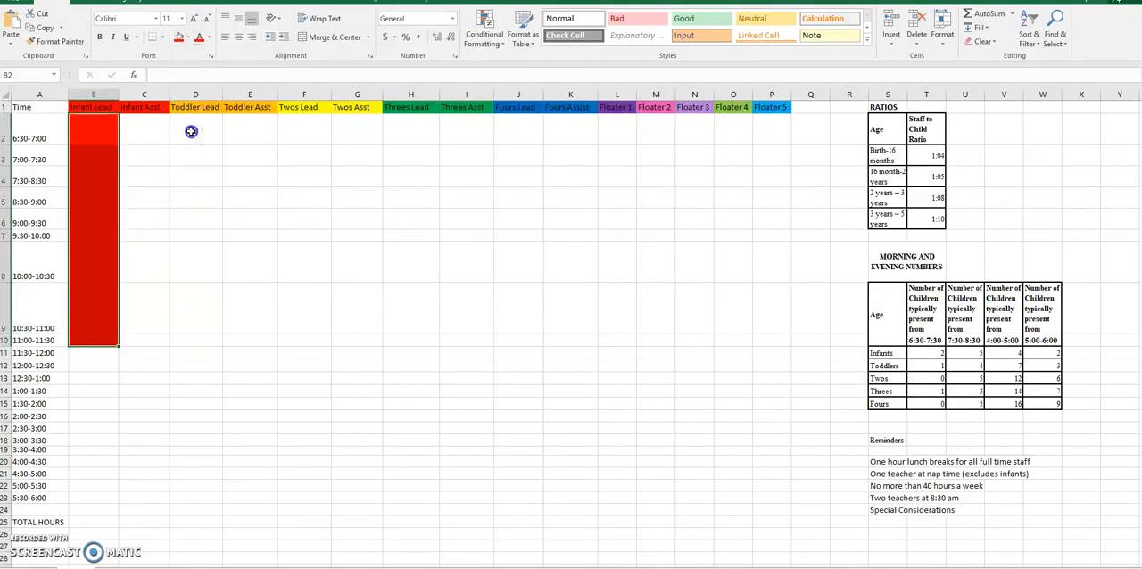
# Step: Check the Infant Lead's lunch break slots and count the shaded half-hour shifts down the column
pyautogui.click(44, 354)
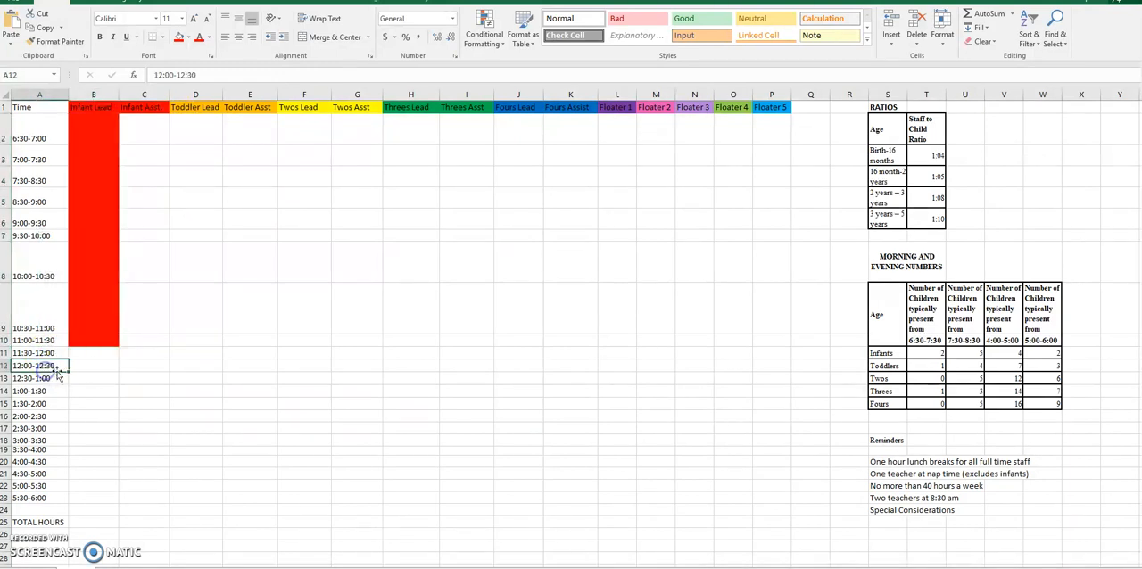
pyautogui.click(83, 379)
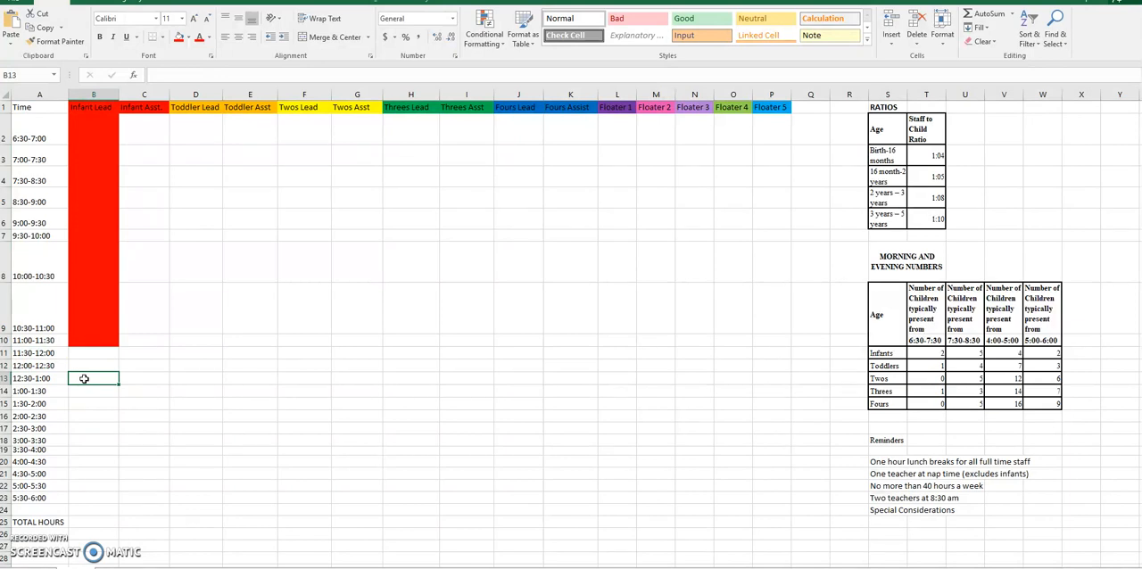
pyautogui.click(91, 122)
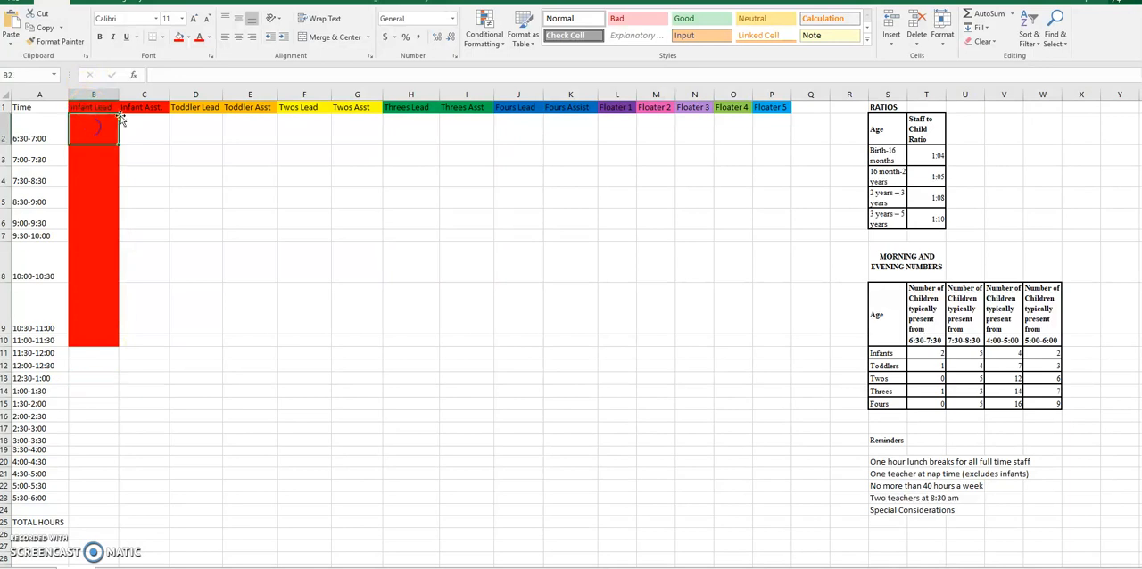
pyautogui.press('Return')
pyautogui.press('Return')
pyautogui.press('Return')
pyautogui.press('Return')
pyautogui.press('Return')
pyautogui.press('Return')
pyautogui.press('Return')
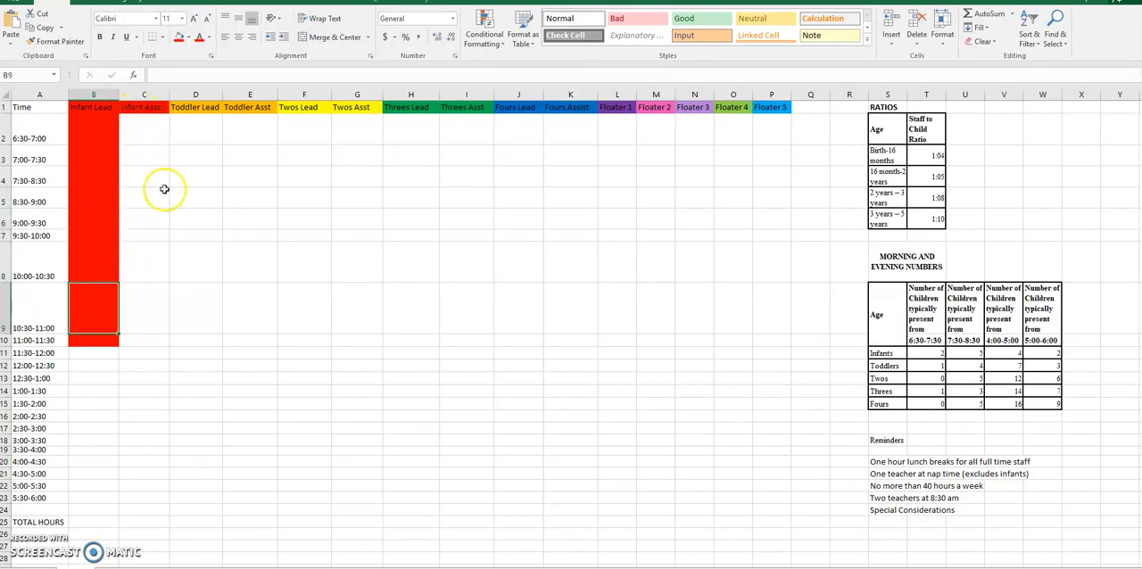
# Step: Fill the Infant Lead cells from 12:30-1:00 through 4:00-4:30 (B13:B20) with the same red
pyautogui.click(80, 380)
pyautogui.moveTo(80, 379); pyautogui.dragTo(77, 456)
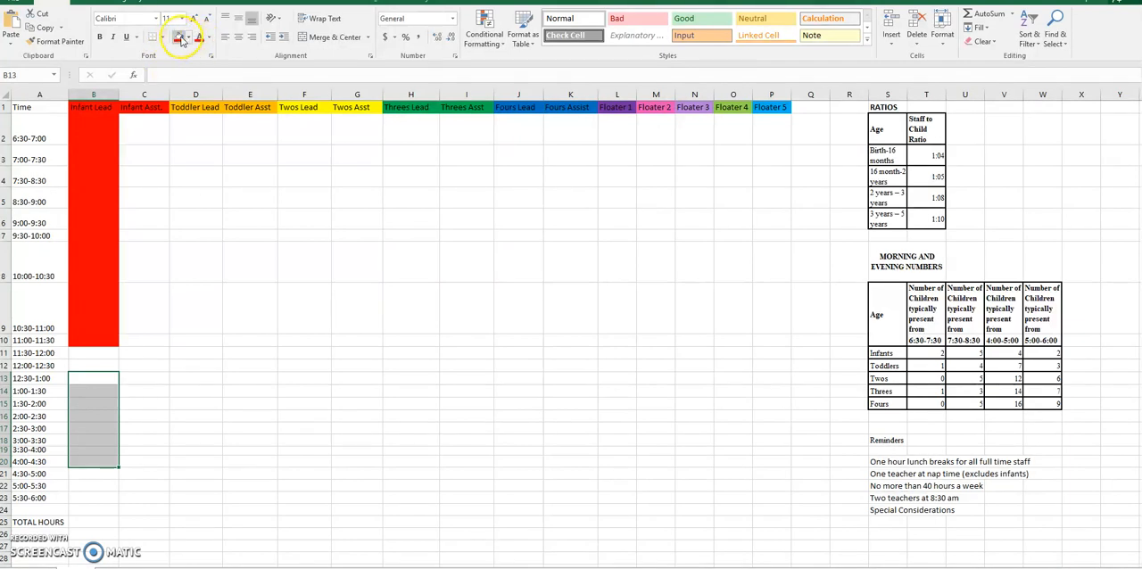
pyautogui.click(179, 38)
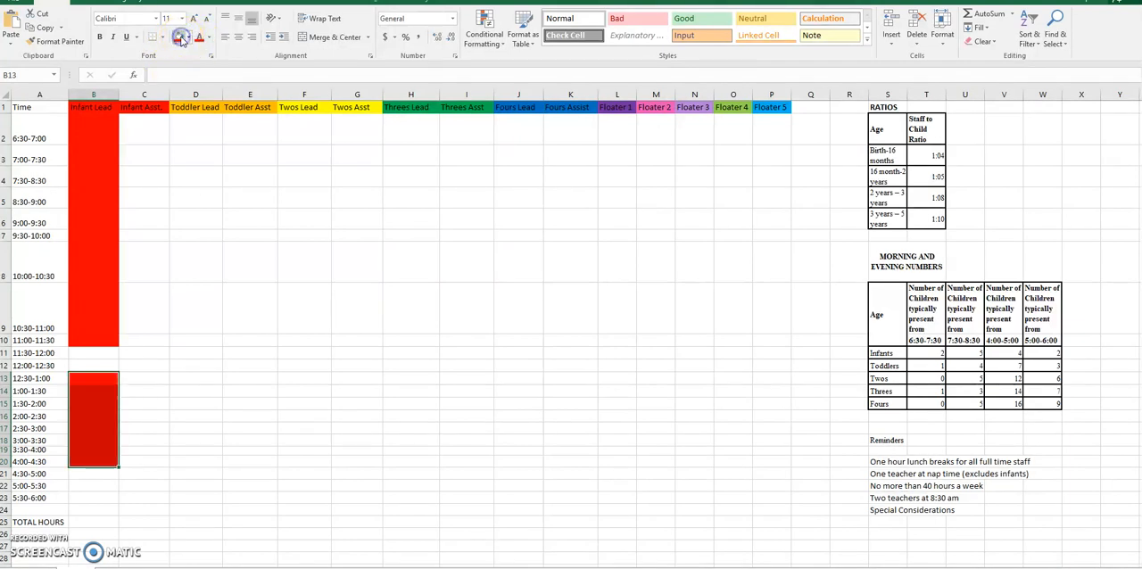
# Step: Compare the number of infants present from 6:30-7:30 and 7:30-8:30 with the birth-16 months staff ratio
pyautogui.click(178, 298)
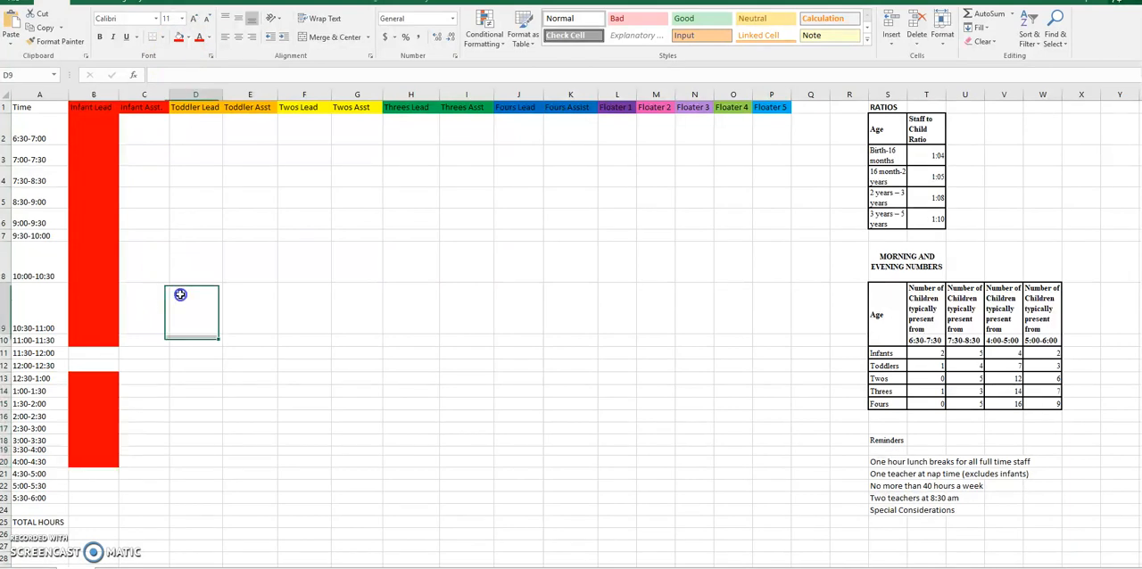
pyautogui.click(422, 490)
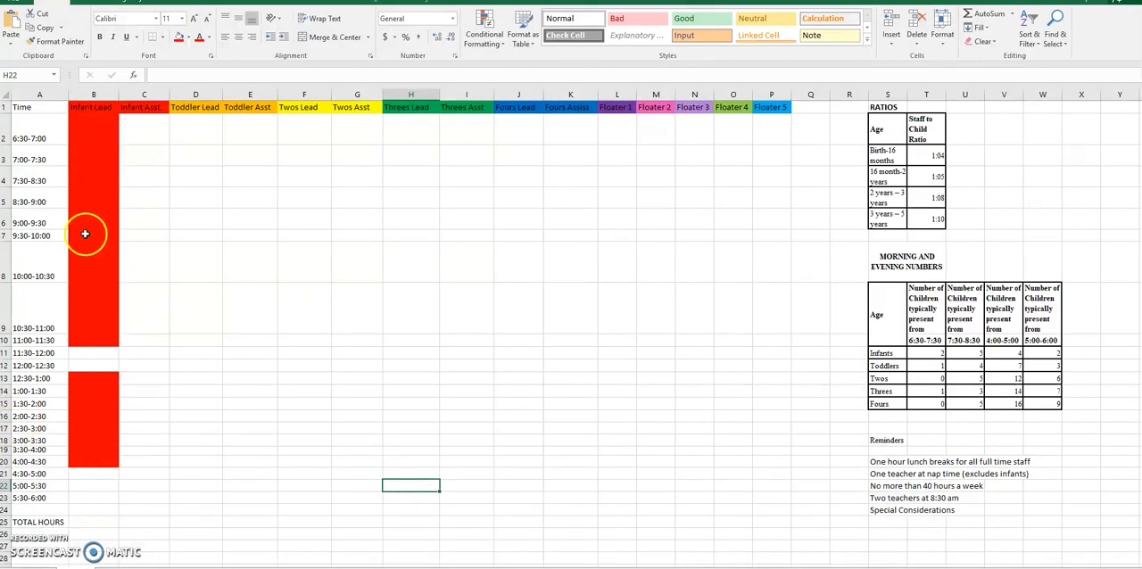
pyautogui.click(31, 141)
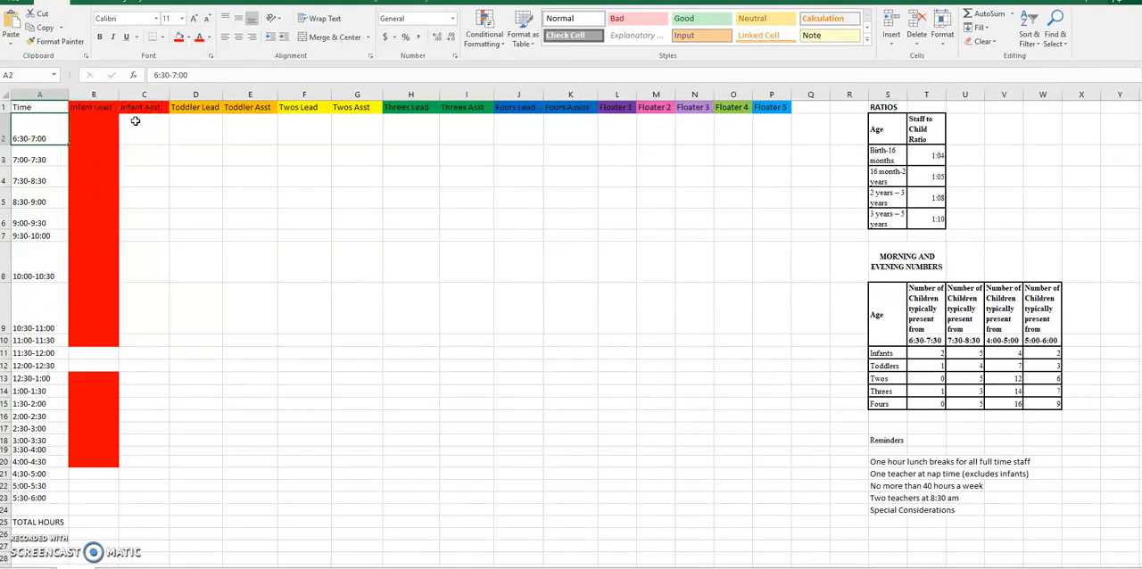
pyautogui.click(936, 356)
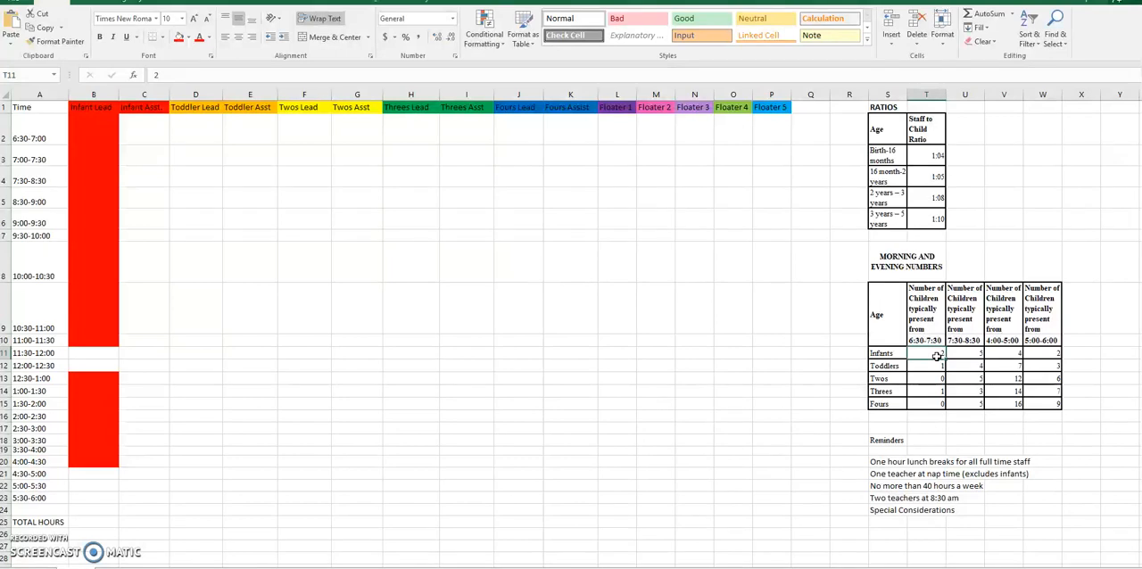
pyautogui.click(960, 355)
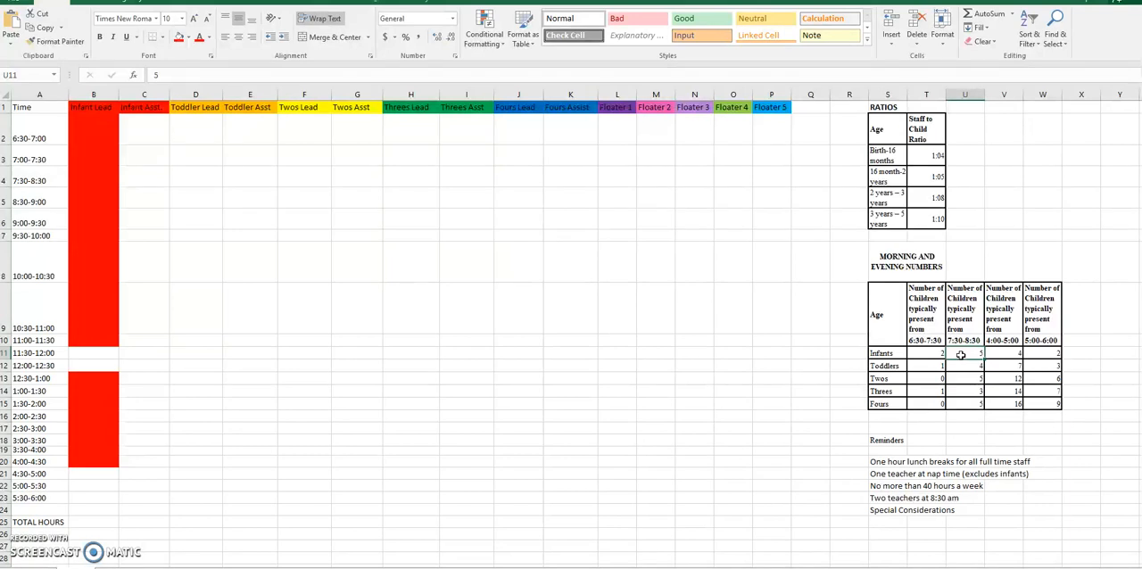
pyautogui.click(897, 159)
pyautogui.click(923, 159)
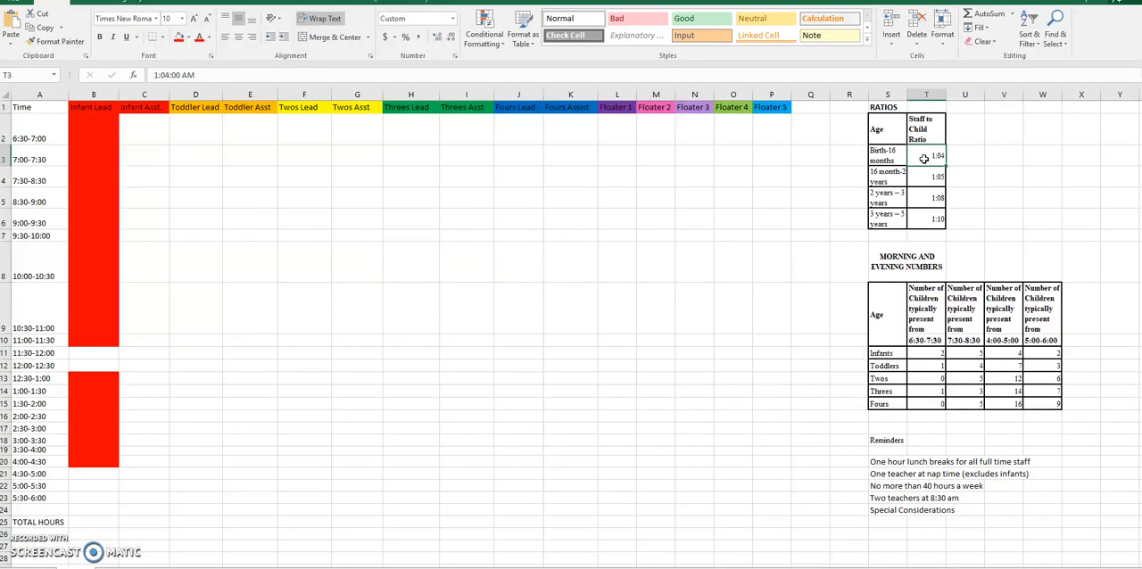
pyautogui.click(967, 353)
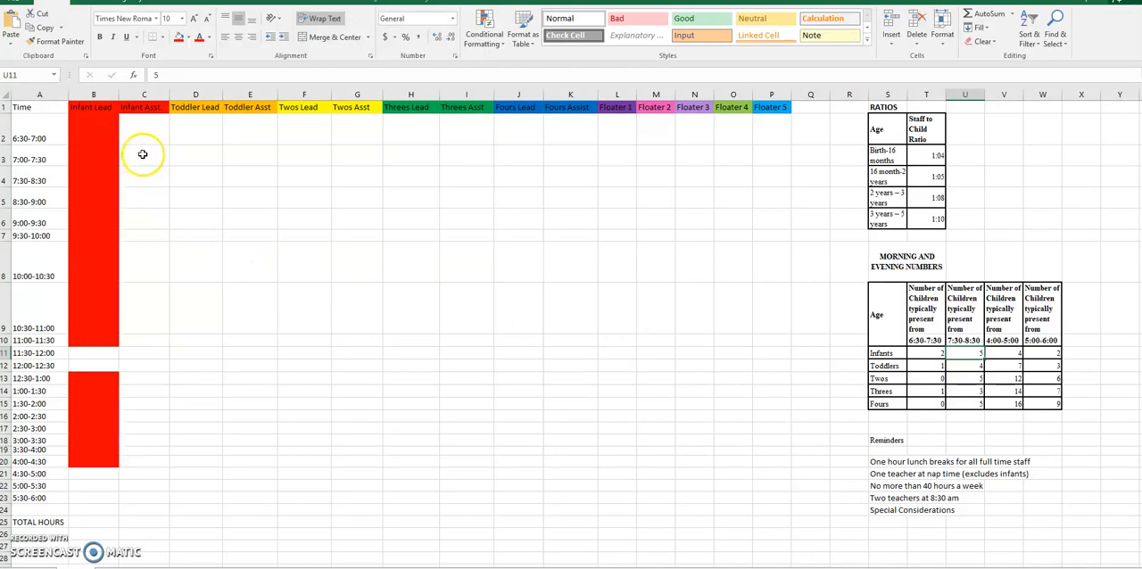
# Step: Fill the Infant Asst. cells from 7:30-8:30 through 12:00-12:30 (C4:C12) with red
pyautogui.click(143, 155)
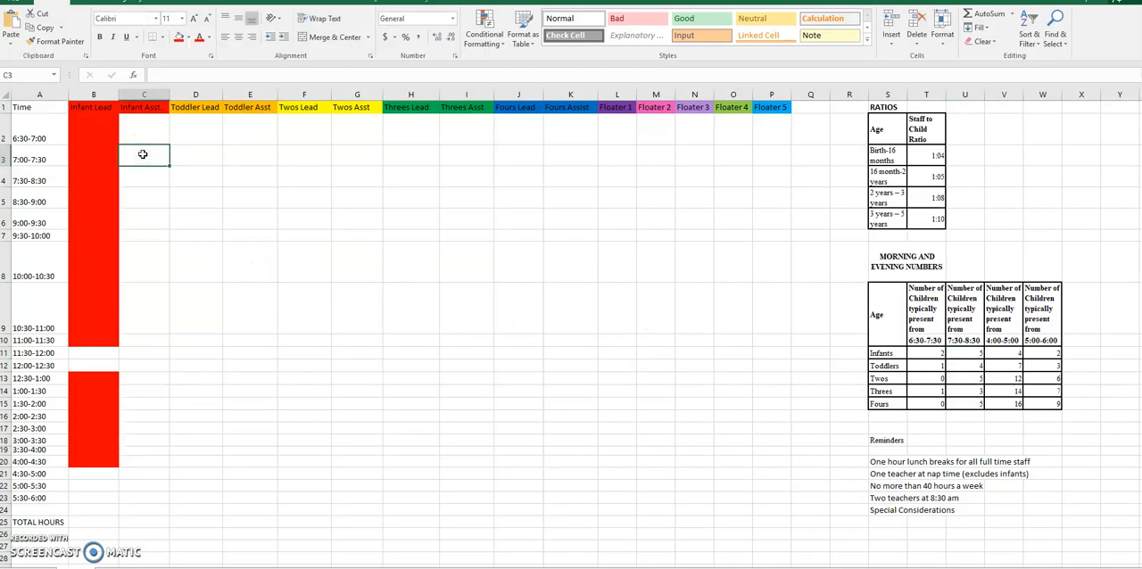
pyautogui.click(142, 181)
pyautogui.moveTo(141, 181); pyautogui.dragTo(143, 368)
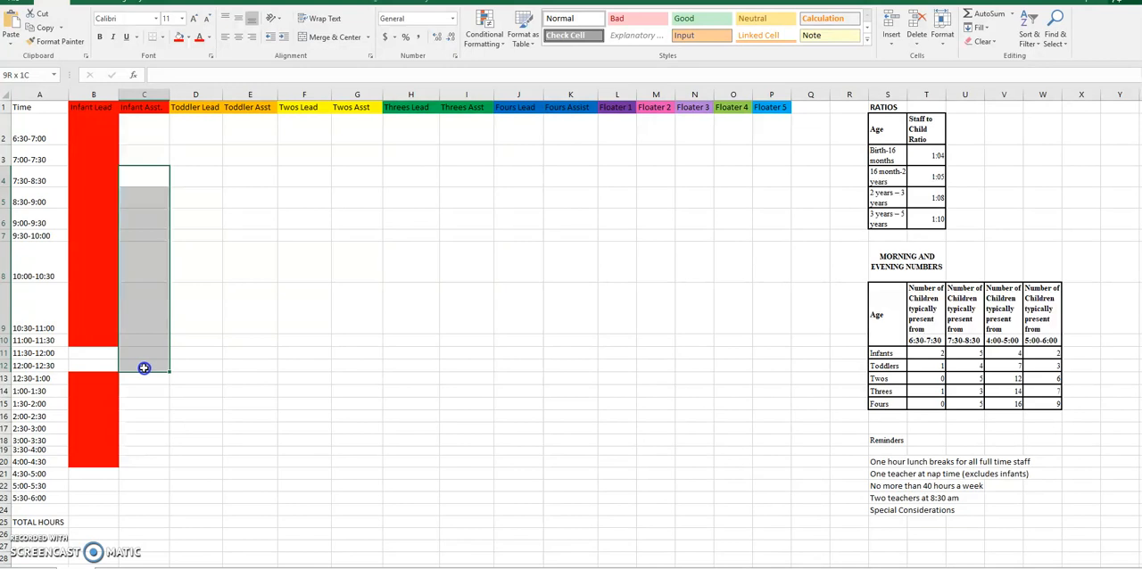
pyautogui.click(178, 37)
# Step: Fill the Infant Asst. cells from 1:30-2:00 through 5:00-5:30 (C15:C22) with red
pyautogui.click(134, 400)
pyautogui.moveTo(134, 400); pyautogui.dragTo(143, 489)
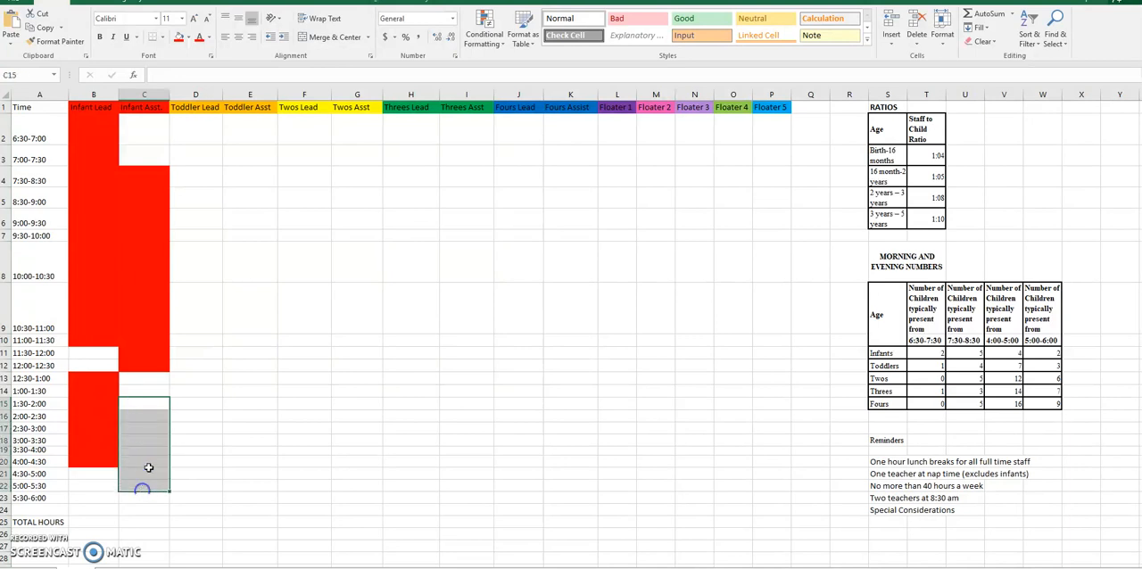
pyautogui.click(180, 41)
pyautogui.click(374, 342)
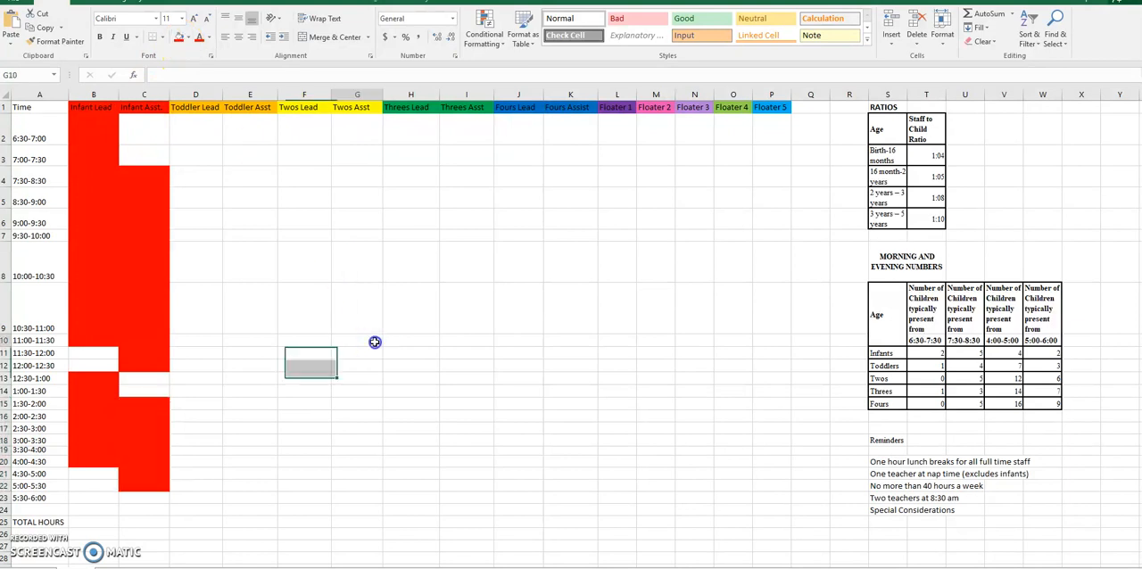
# Step: Examine the unshaded early-morning and lunch slots in the infant columns and the Floater 1 column for coverage
pyautogui.moveTo(129, 125); pyautogui.dragTo(152, 158)
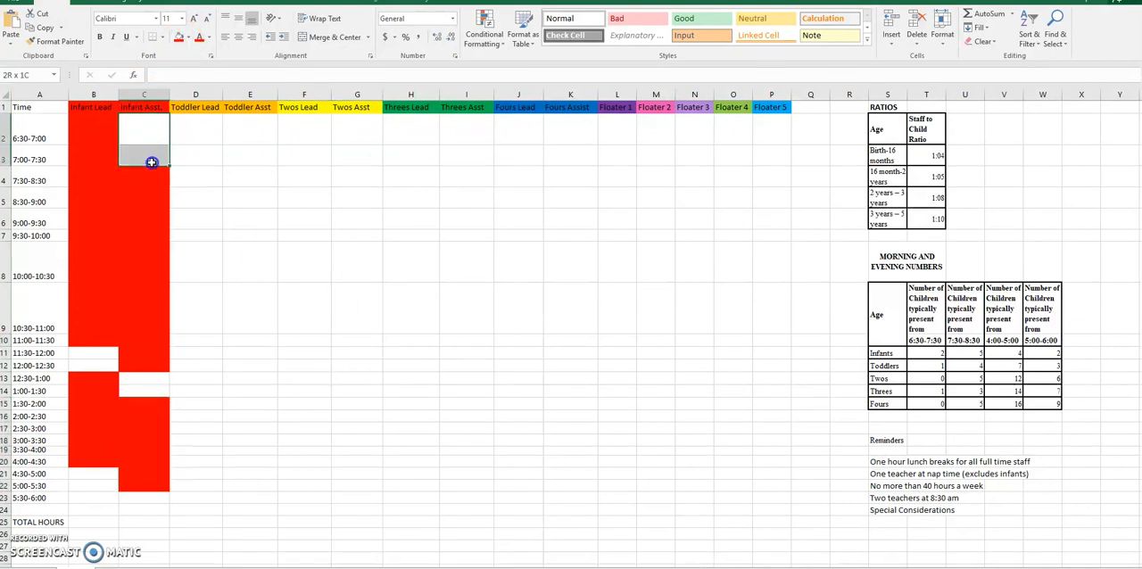
pyautogui.click(93, 366)
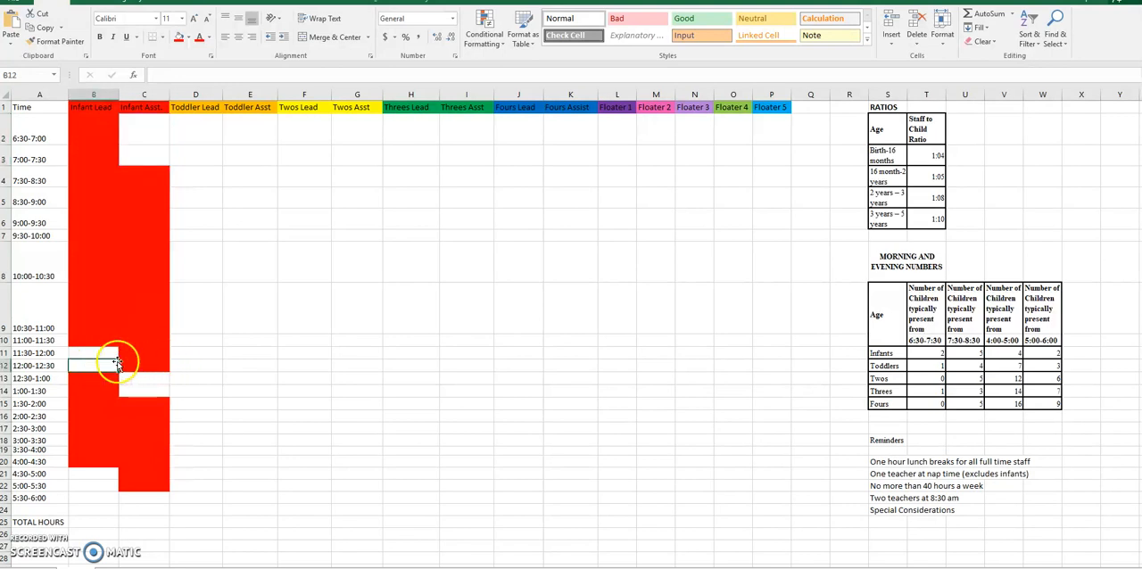
pyautogui.click(108, 351)
pyautogui.moveTo(112, 355); pyautogui.dragTo(113, 365)
pyautogui.click(609, 108)
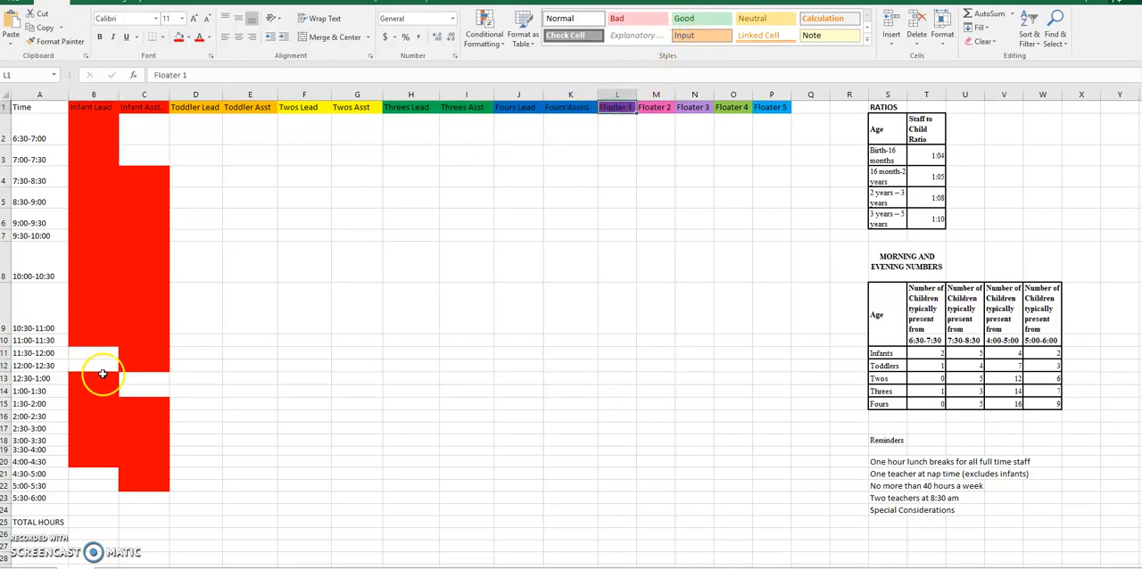
# Step: Fill the Infant Lead lunch cells from 11:30-12:00 through 12:00-12:30 (B11:B12) with Floater 1's standard purple
pyautogui.moveTo(108, 354); pyautogui.dragTo(106, 365)
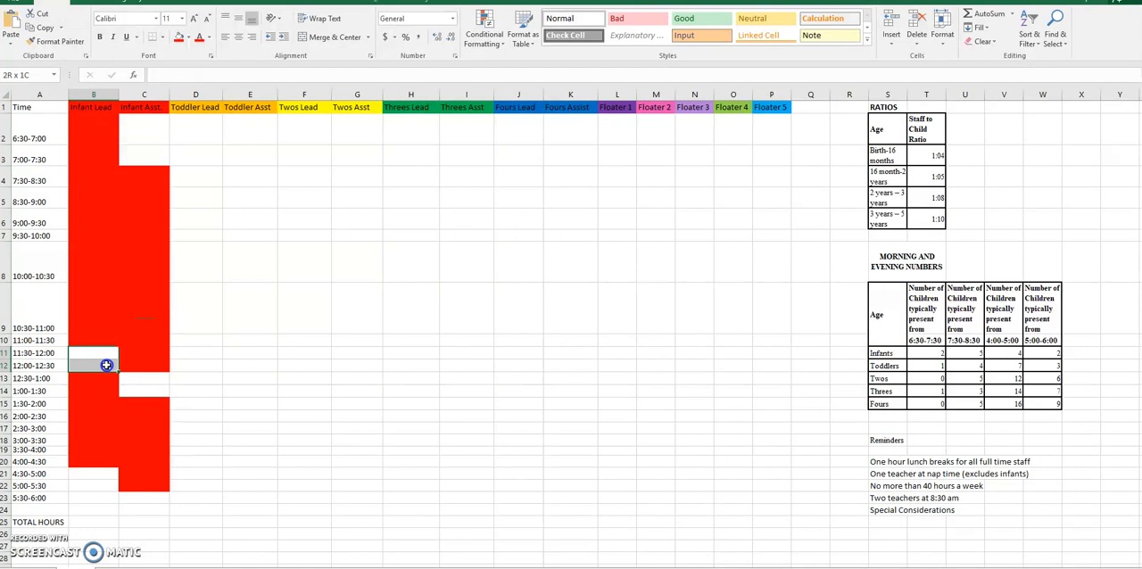
pyautogui.click(189, 45)
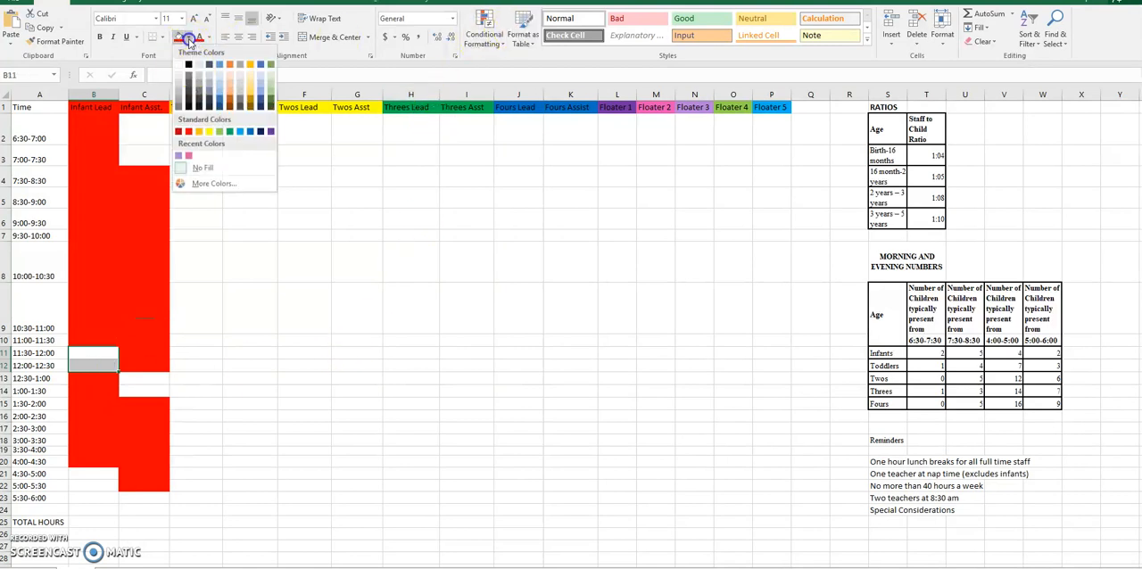
pyautogui.click(273, 130)
pyautogui.click(693, 483)
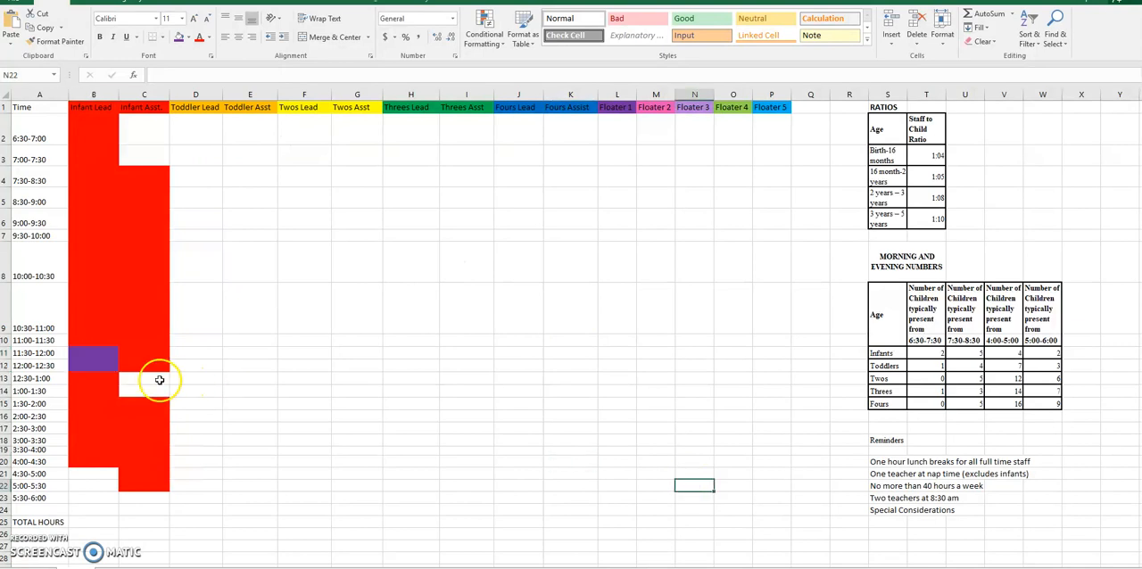
# Step: Fill the matching Floater 1 cells from 11:30-12:00 through 12:00-12:30 (L11:L12) with purple
pyautogui.moveTo(103, 363); pyautogui.dragTo(149, 362)
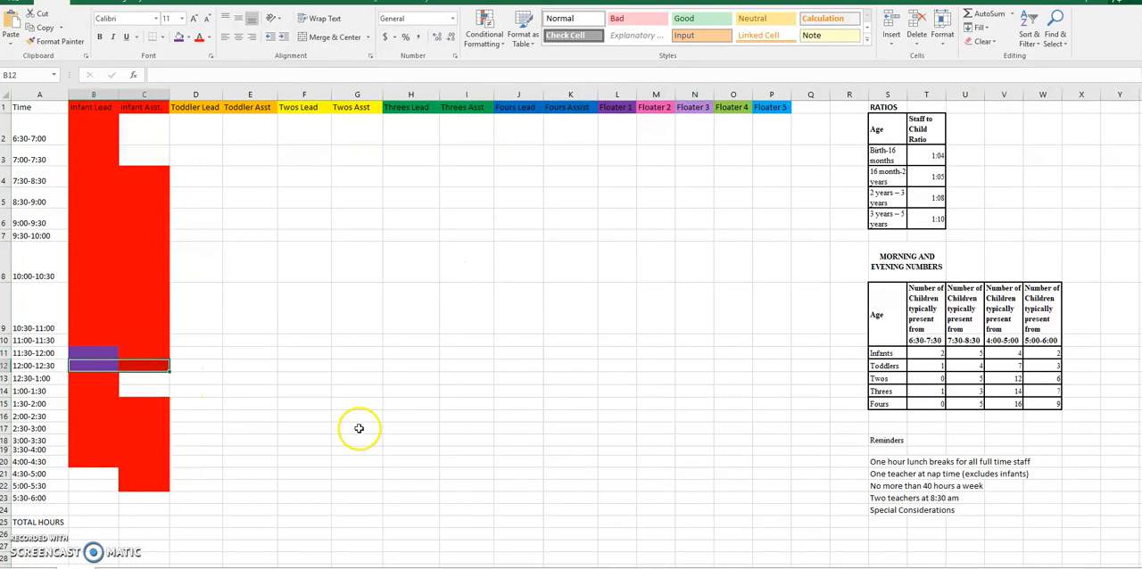
pyautogui.click(89, 403)
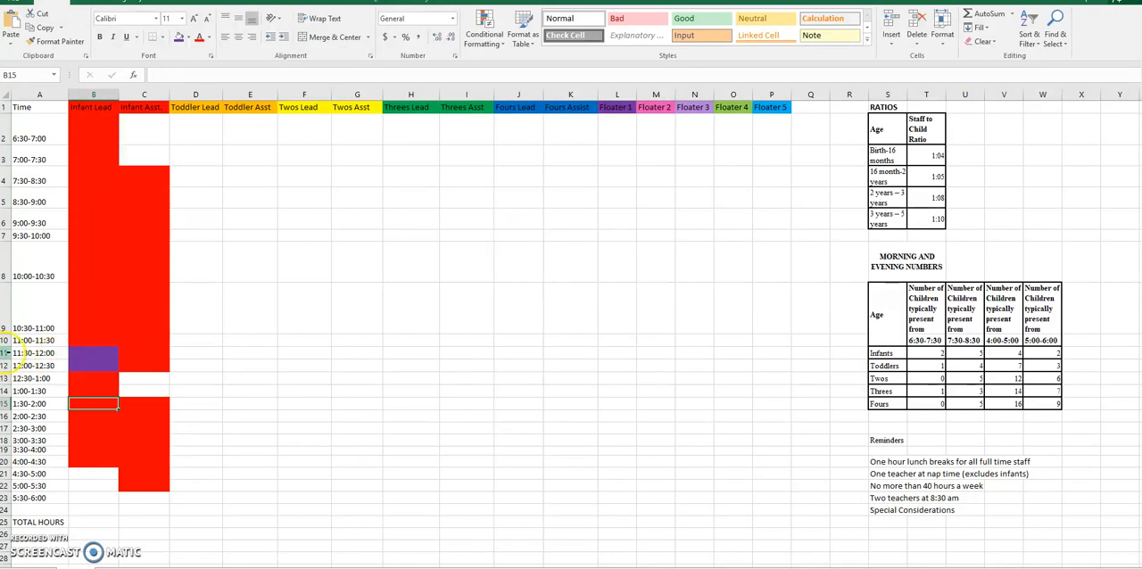
pyautogui.click(7, 353)
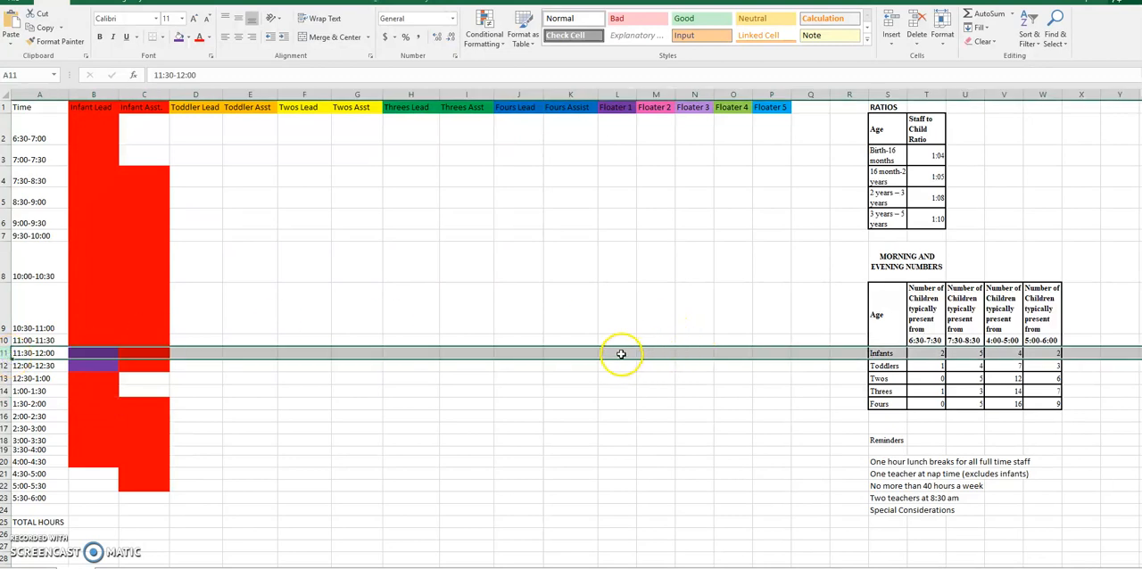
pyautogui.moveTo(621, 354); pyautogui.dragTo(619, 365)
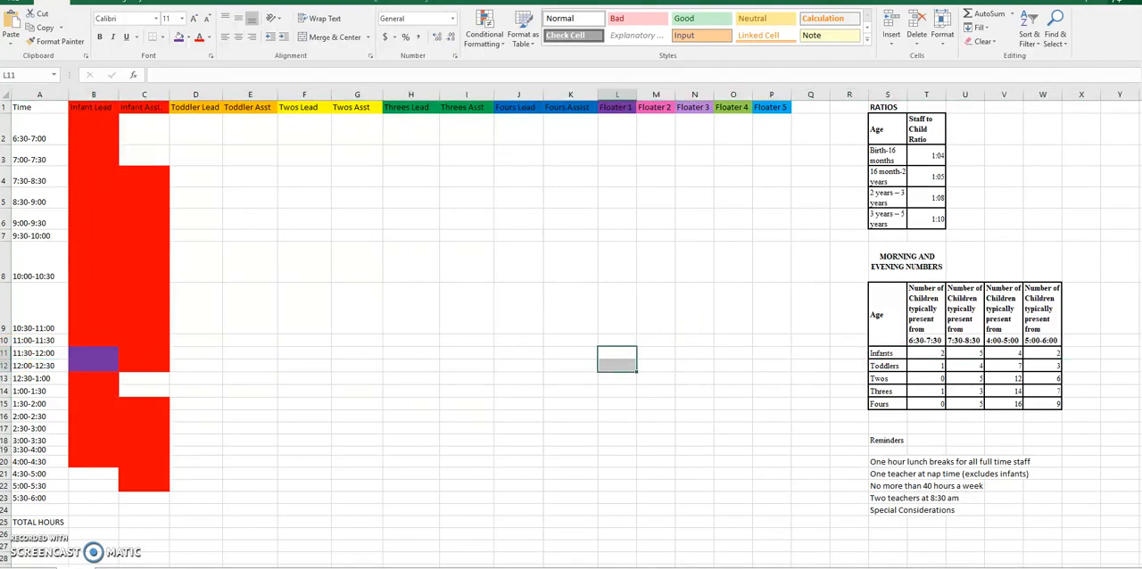
pyautogui.click(178, 37)
pyautogui.click(704, 435)
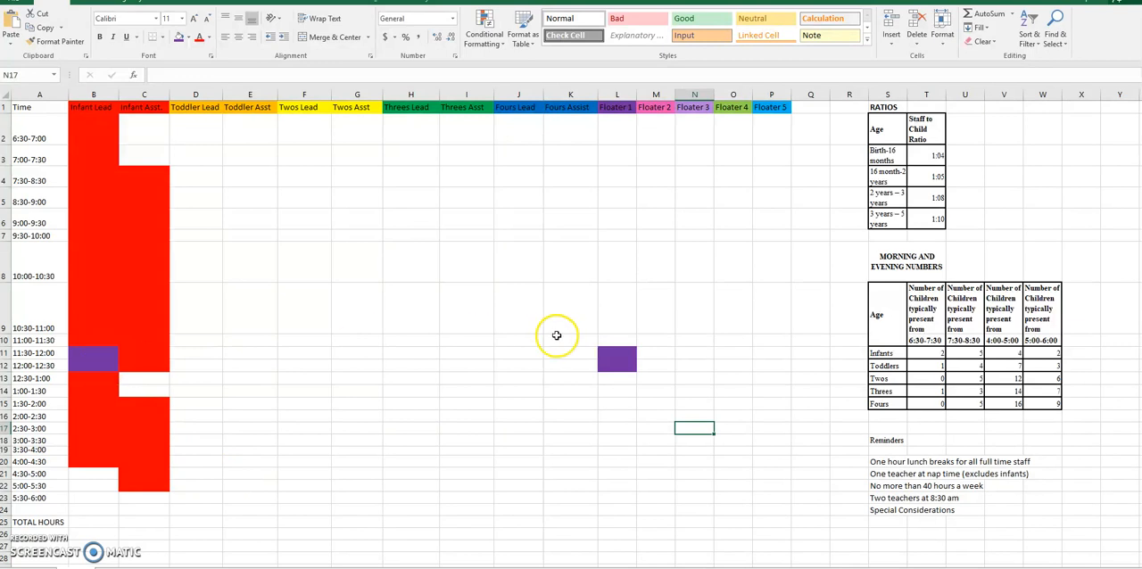
pyautogui.click(617, 357)
pyautogui.moveTo(623, 355); pyautogui.dragTo(623, 366)
pyautogui.click(578, 472)
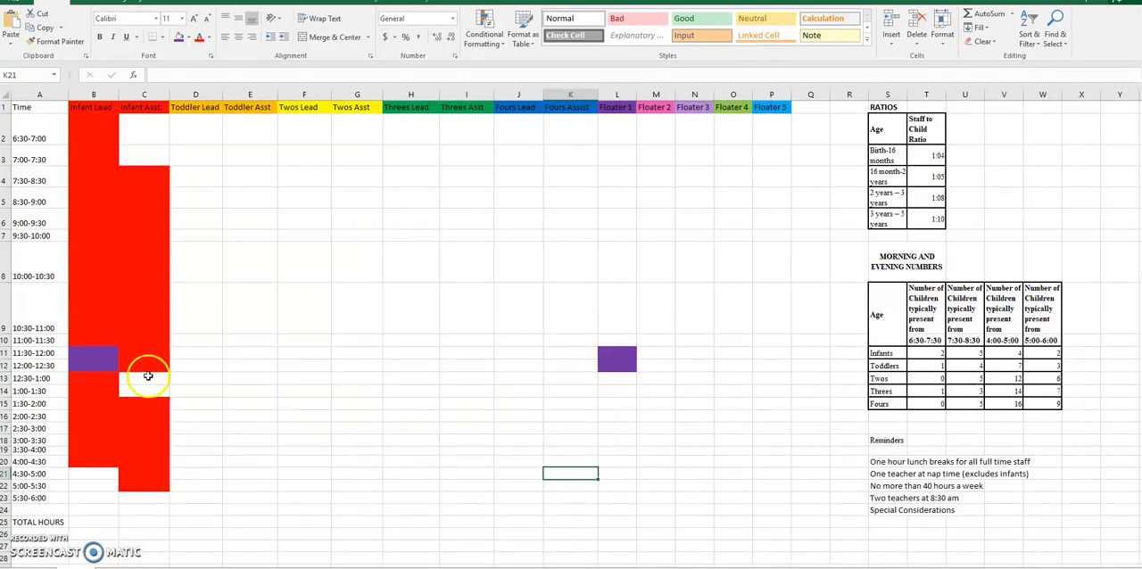
# Step: Fill the 12:30-1:00 and 1:00-1:30 cells with purple for both Infant Asst. (C13:C14) and Floater 1 (L13:L14)
pyautogui.moveTo(149, 382); pyautogui.dragTo(149, 391)
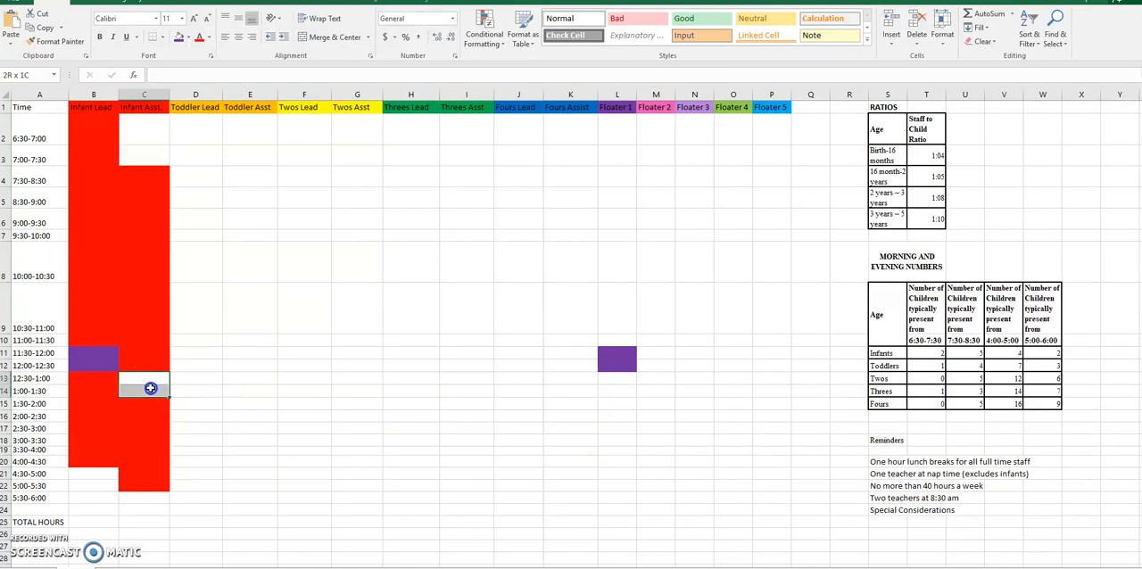
pyautogui.click(181, 37)
pyautogui.moveTo(624, 377); pyautogui.dragTo(623, 390)
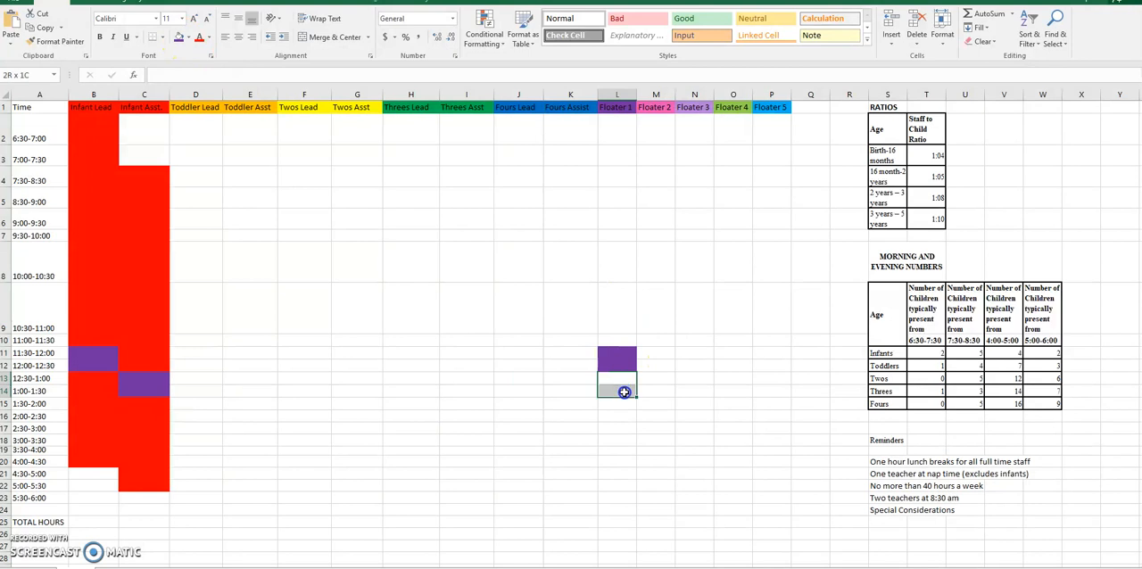
pyautogui.click(179, 38)
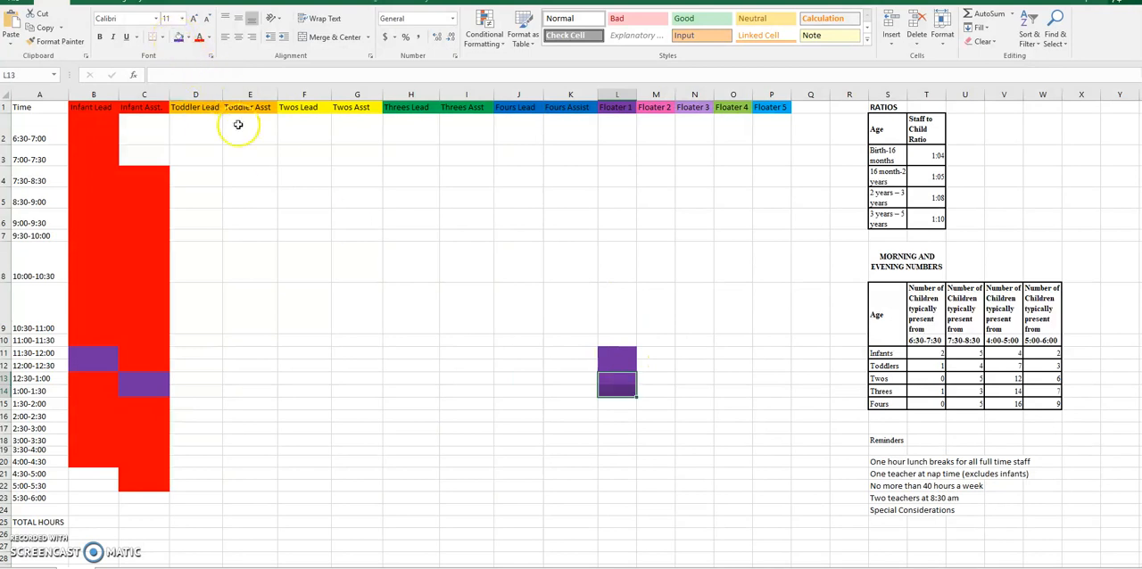
pyautogui.click(358, 339)
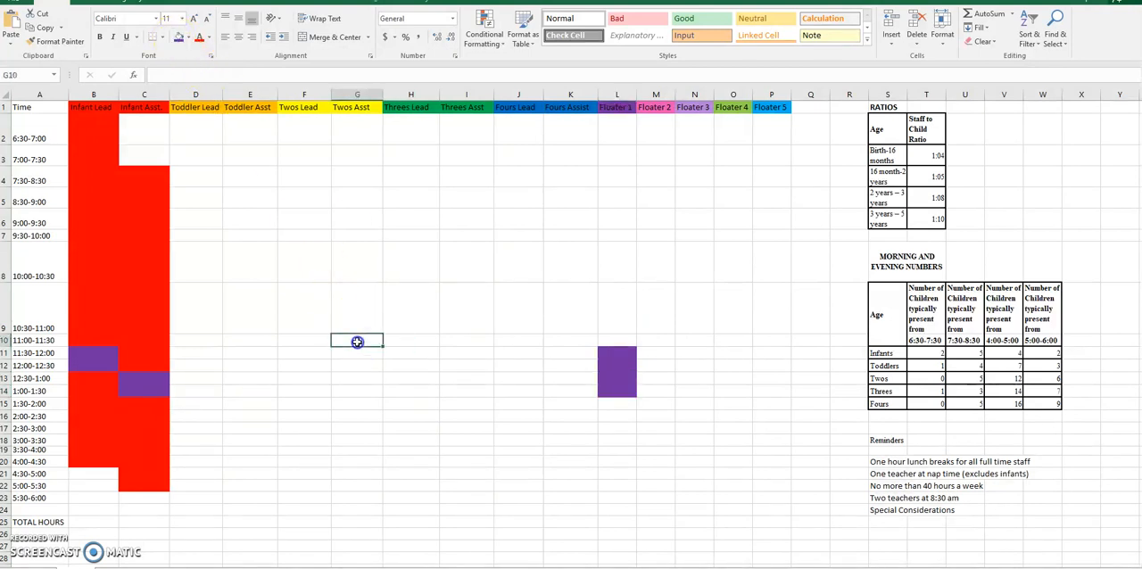
# Step: Compare the unshaded Infant Lead slots from 4:30-5:30 with the number of infants present from 4:00-5:00 and 5:00-6:00
pyautogui.click(87, 473)
pyautogui.click(83, 485)
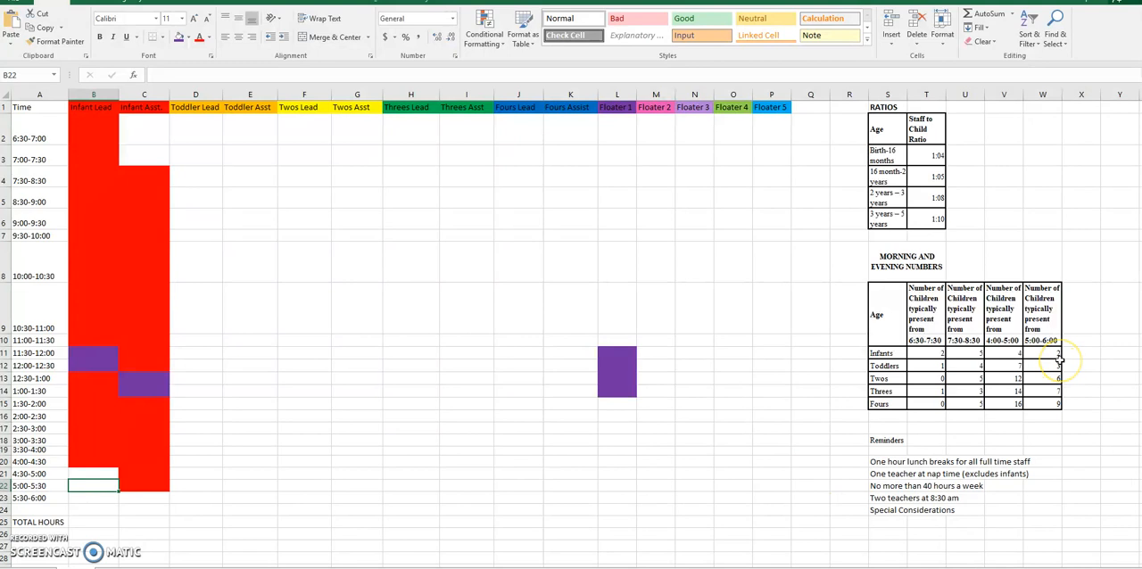
pyautogui.click(1013, 357)
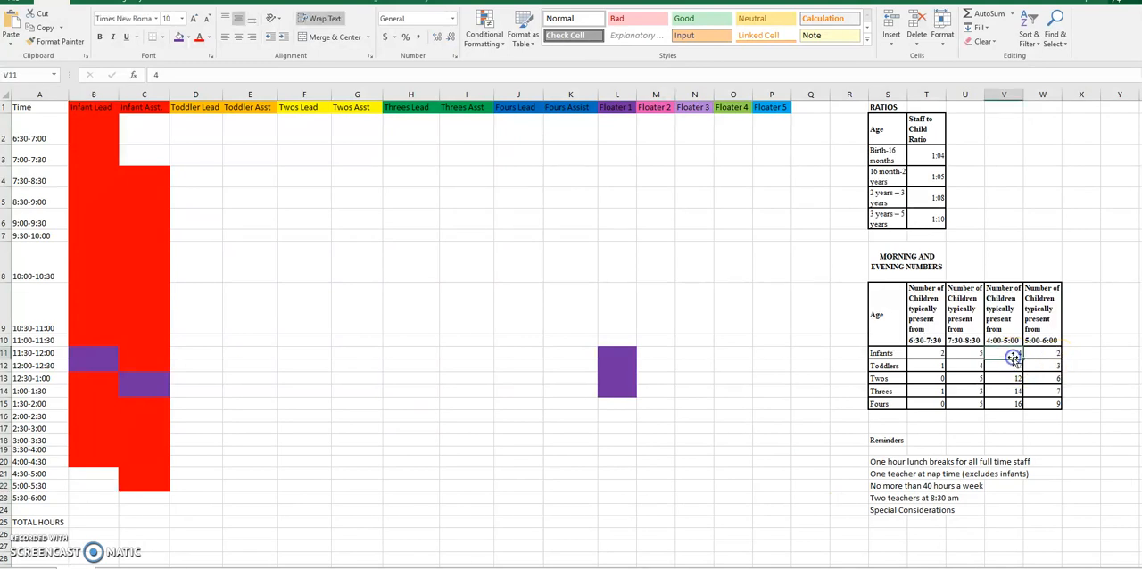
pyautogui.click(1053, 356)
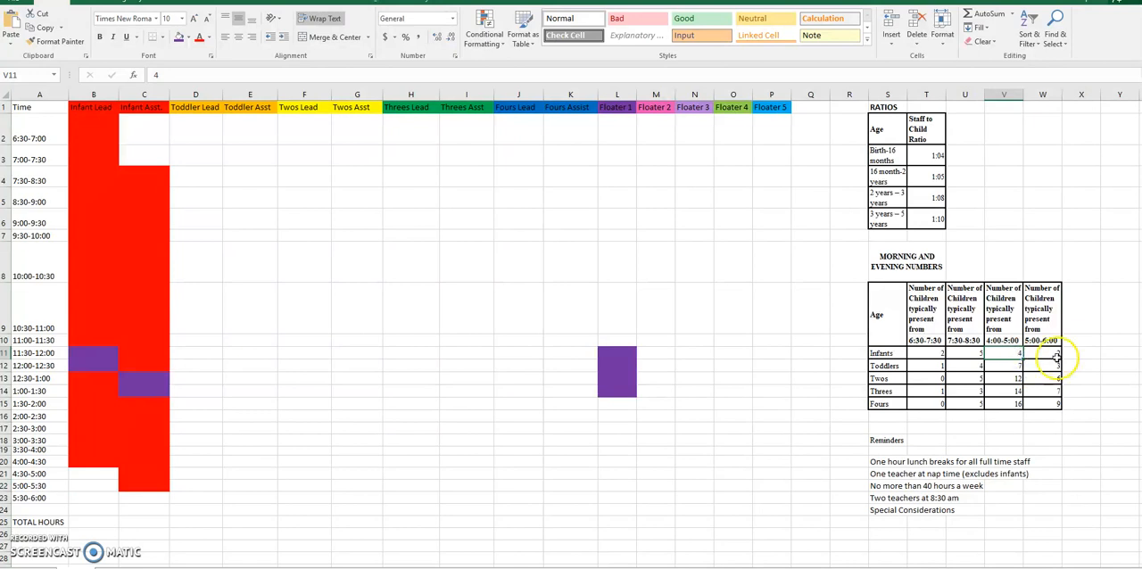